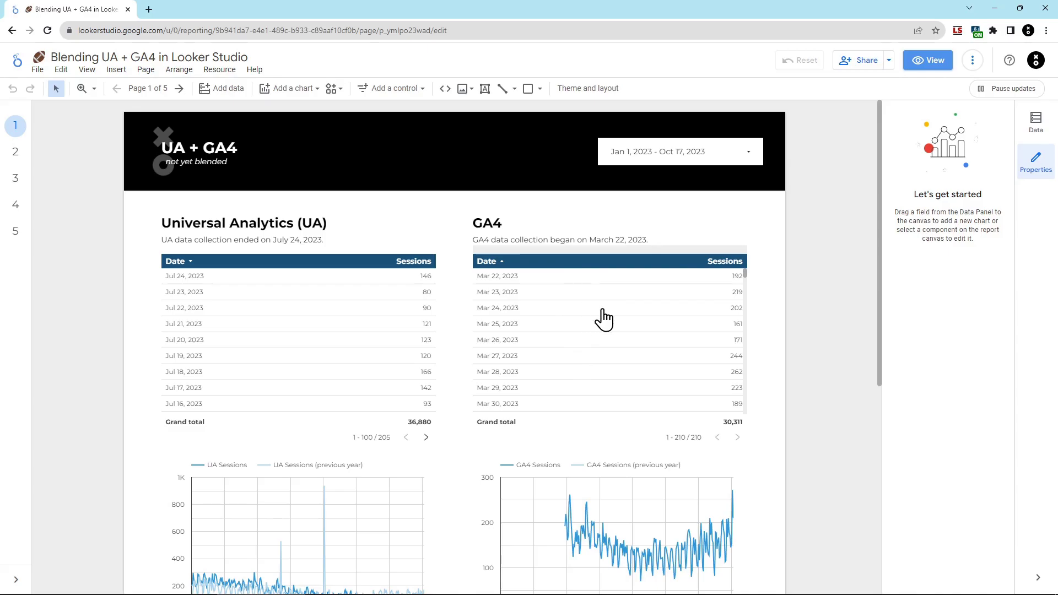
Step: Blend the UA and GA4 session tables into one Date and Sessions table and move it up the page
{"action": "left_click_drag", "start_coordinate": [785, 329], "coordinate": [338, 319]}
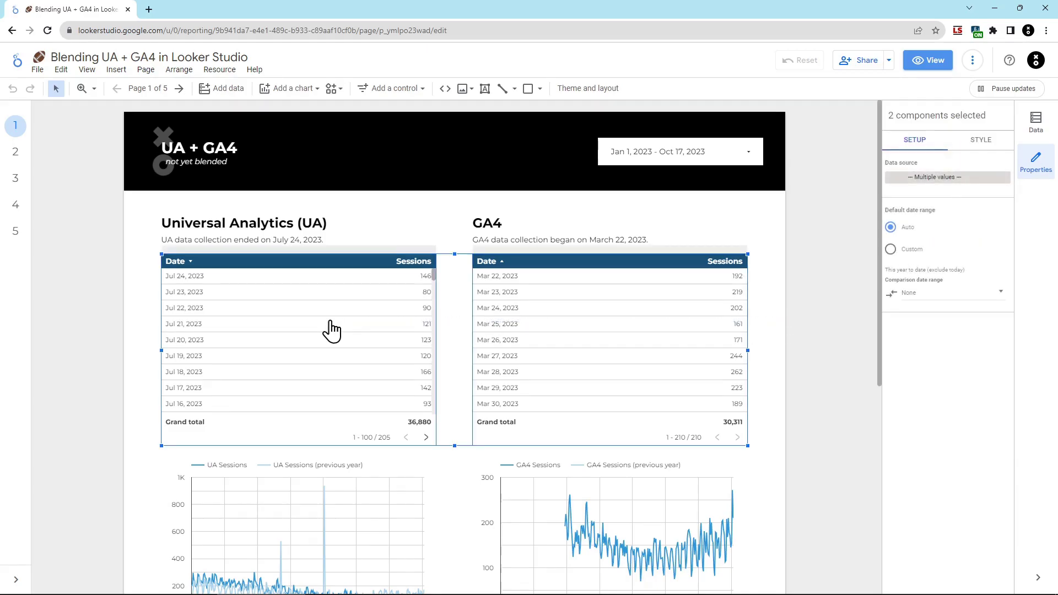
{"action": "right_click", "coordinate": [331, 330]}
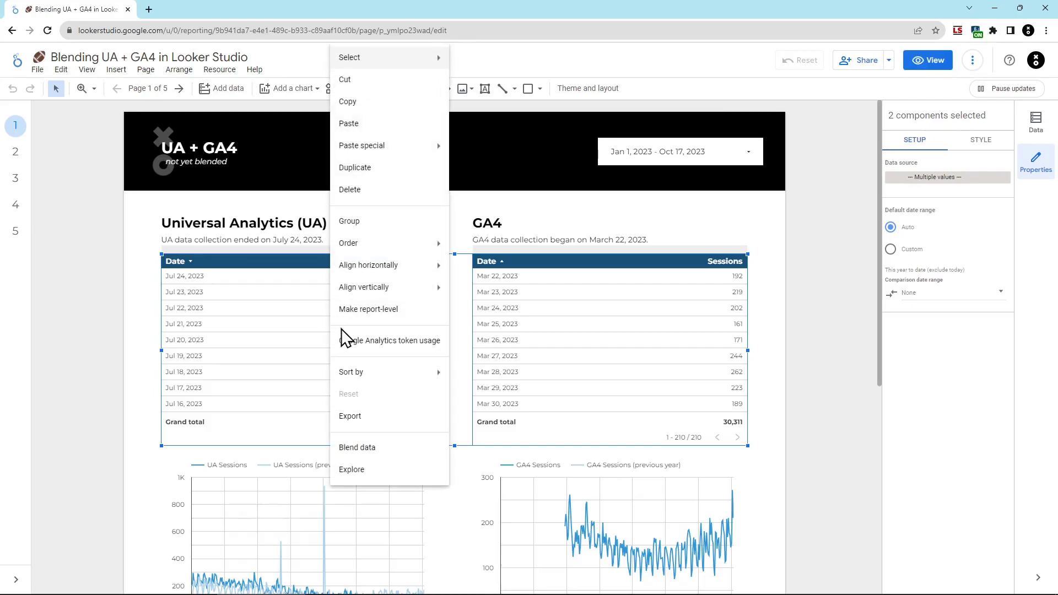
{"action": "left_click", "coordinate": [363, 447]}
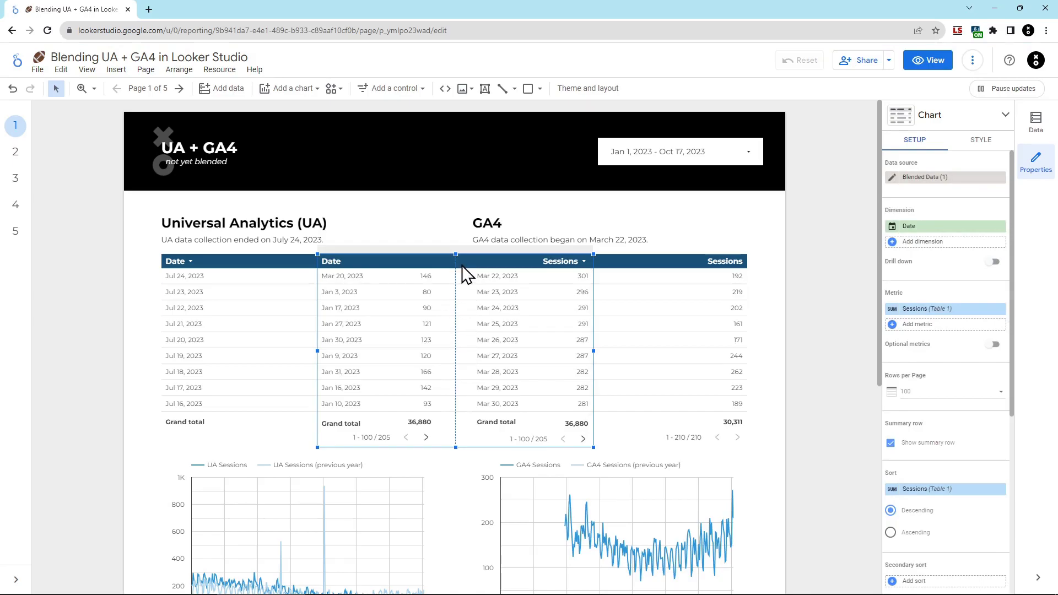
{"action": "left_click_drag", "start_coordinate": [440, 259], "coordinate": [452, 199]}
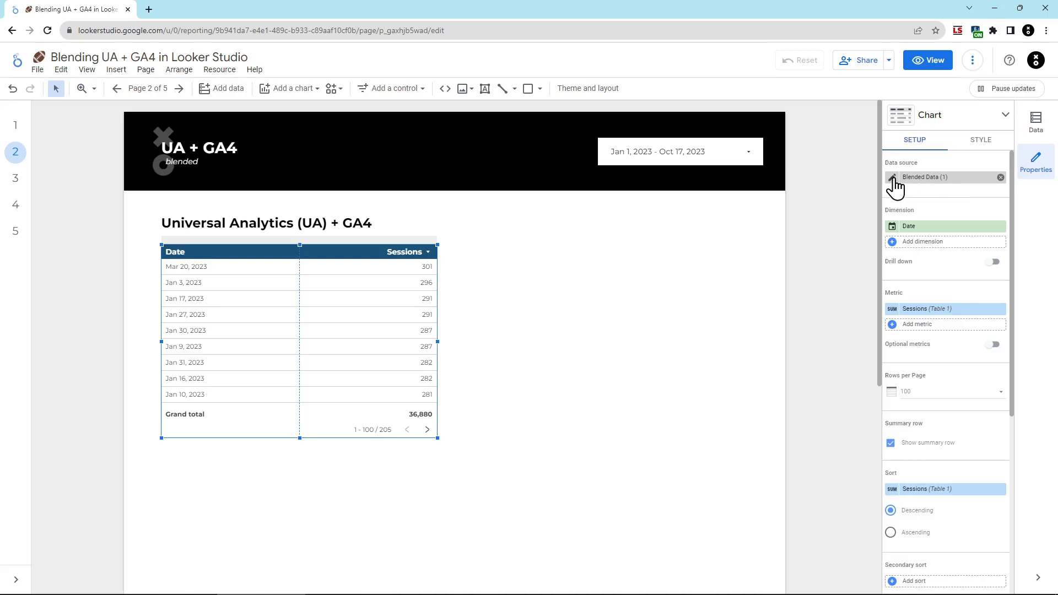
Step: In the blend settings, rename Table 1's fields to UA Date and UA Sessions
{"action": "left_click", "coordinate": [892, 179]}
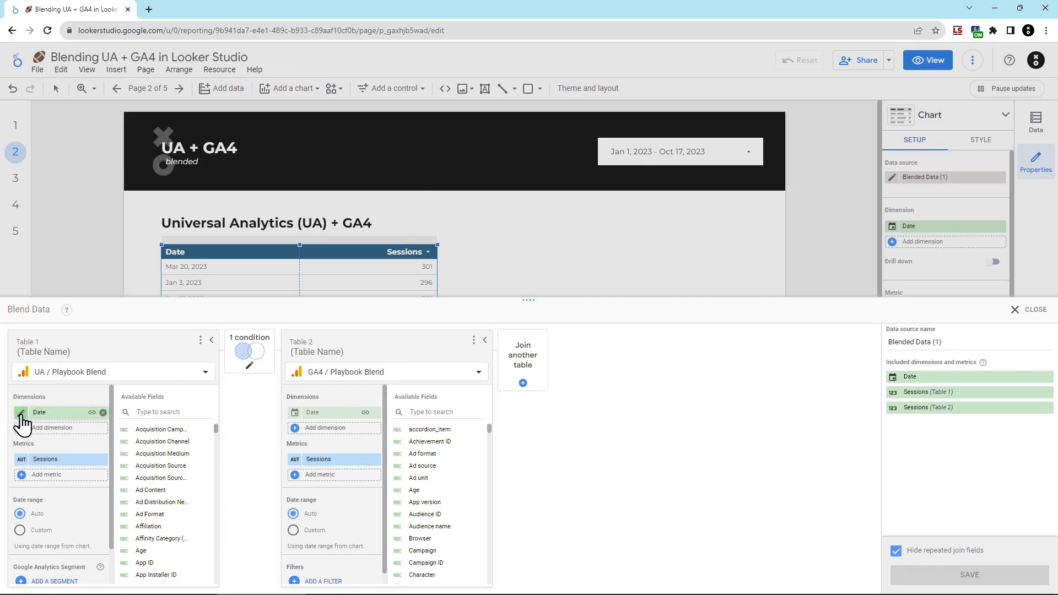
{"action": "left_click", "coordinate": [21, 413]}
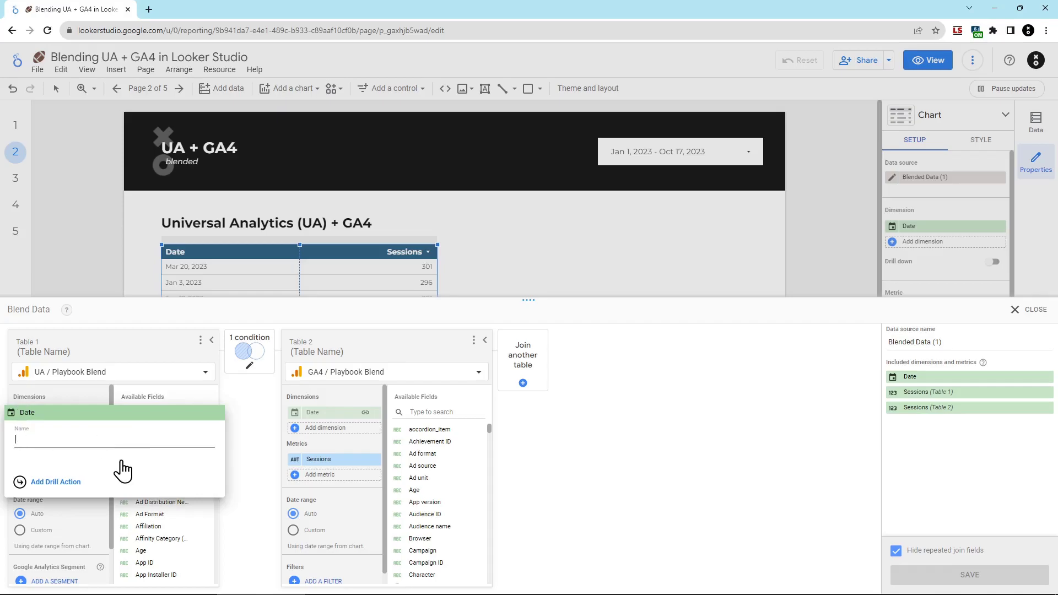
{"action": "type", "text": "UA Date"}
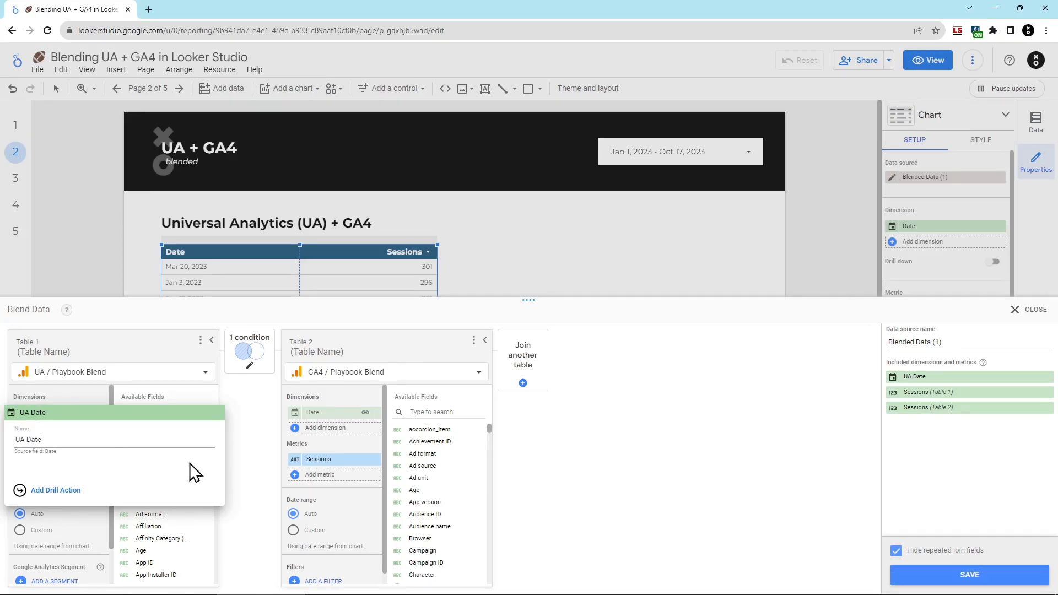
{"action": "left_click", "coordinate": [241, 464]}
{"action": "left_click", "coordinate": [21, 459]}
{"action": "type", "text": "UA Sessions"}
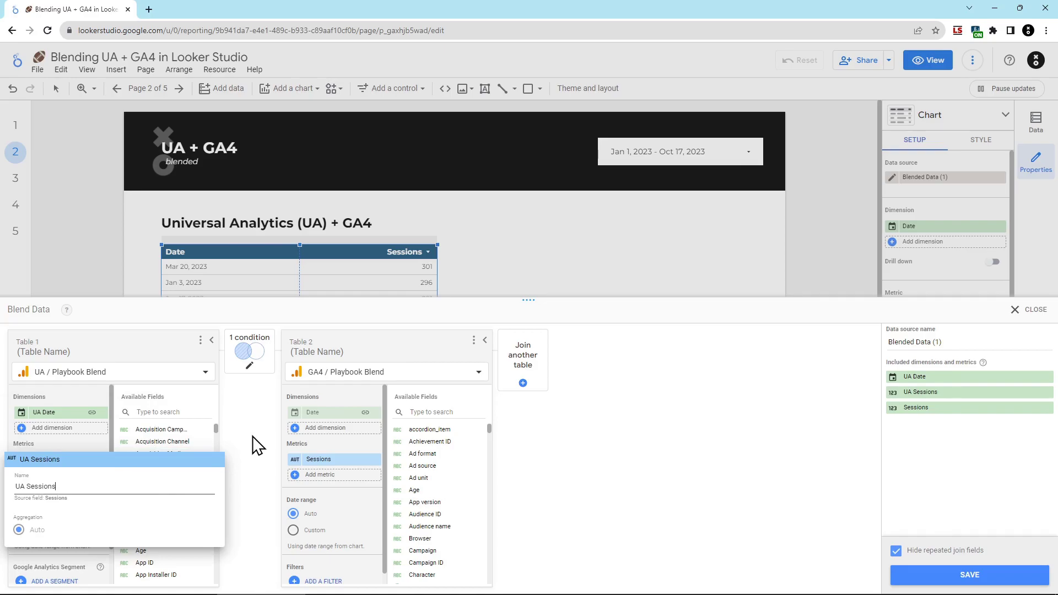
{"action": "left_click", "coordinate": [269, 438]}
Step: Rename Table 2's fields to GA4 Date and GA4 Sessions and name the blend 'UA + GA4 - Sessions'
{"action": "left_click", "coordinate": [294, 413]}
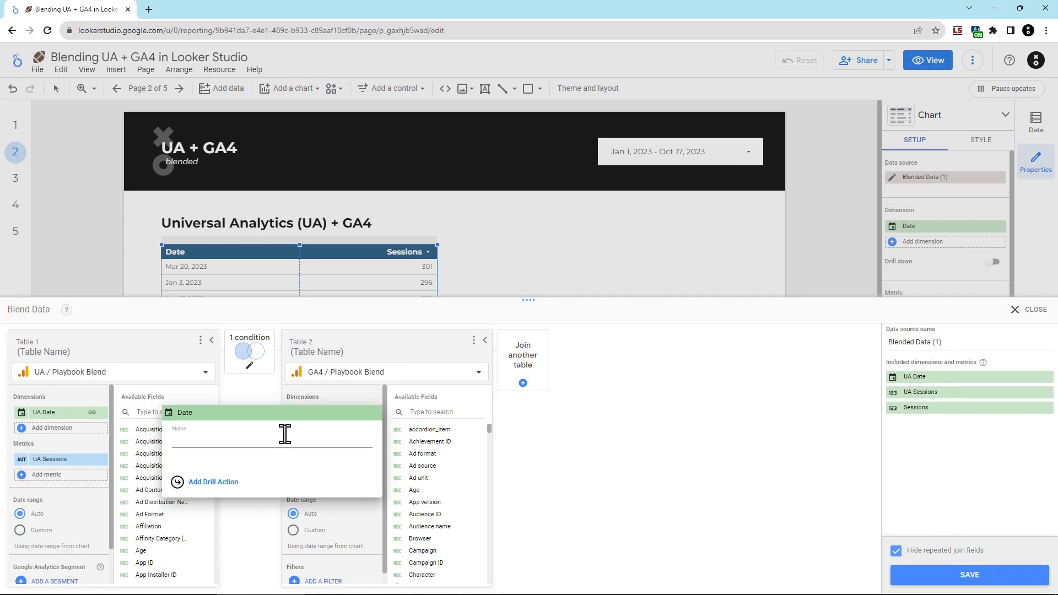
{"action": "type", "text": "GA4 Date"}
{"action": "left_click", "coordinate": [290, 532]}
{"action": "left_click", "coordinate": [292, 460]}
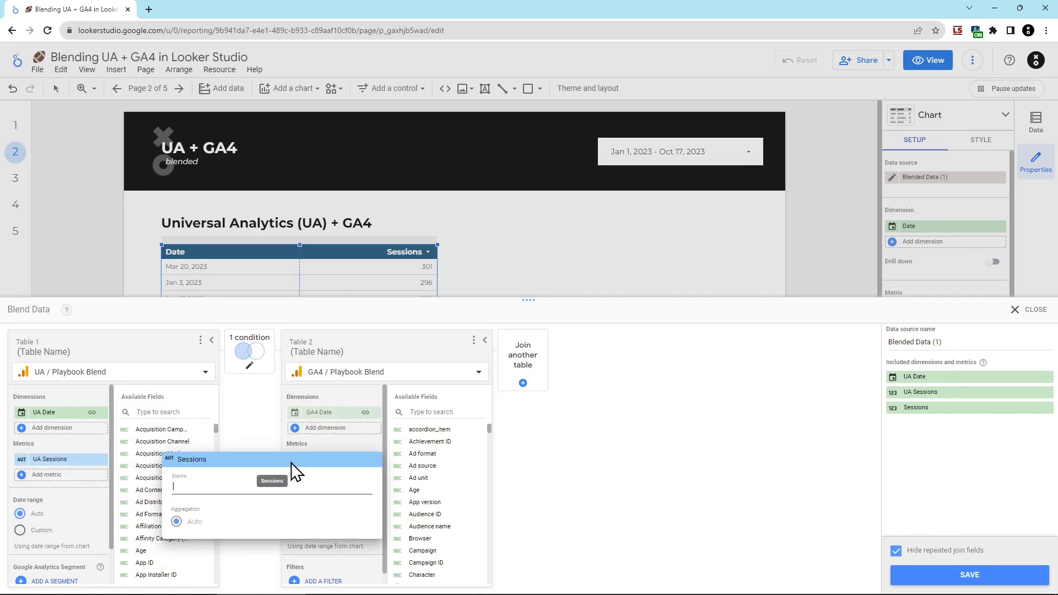
{"action": "type", "text": "GA4 Sessions"}
{"action": "key", "text": "Return"}
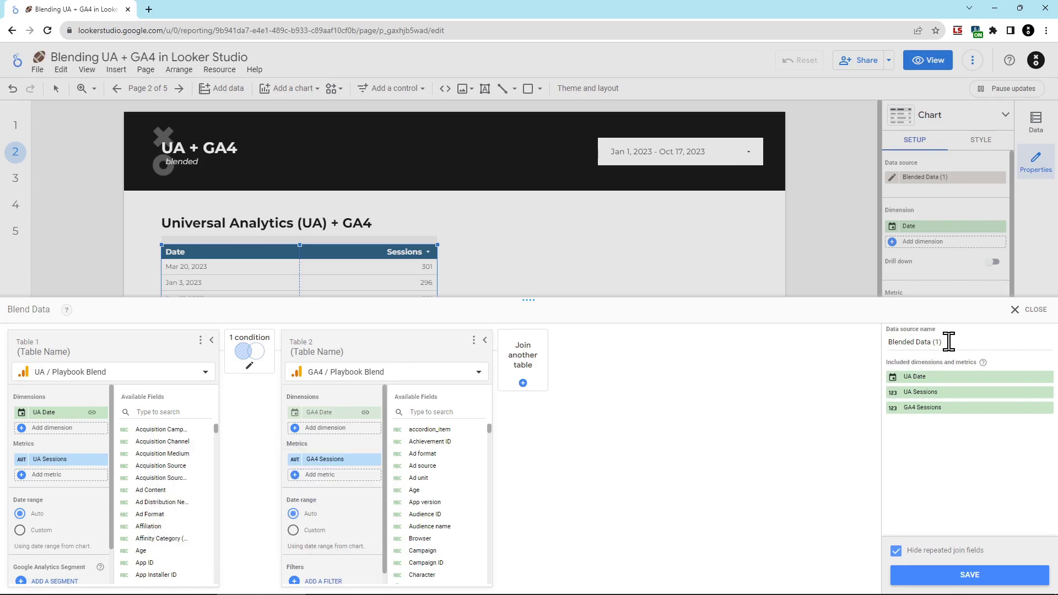
{"action": "left_click_drag", "start_coordinate": [944, 341], "coordinate": [883, 343]}
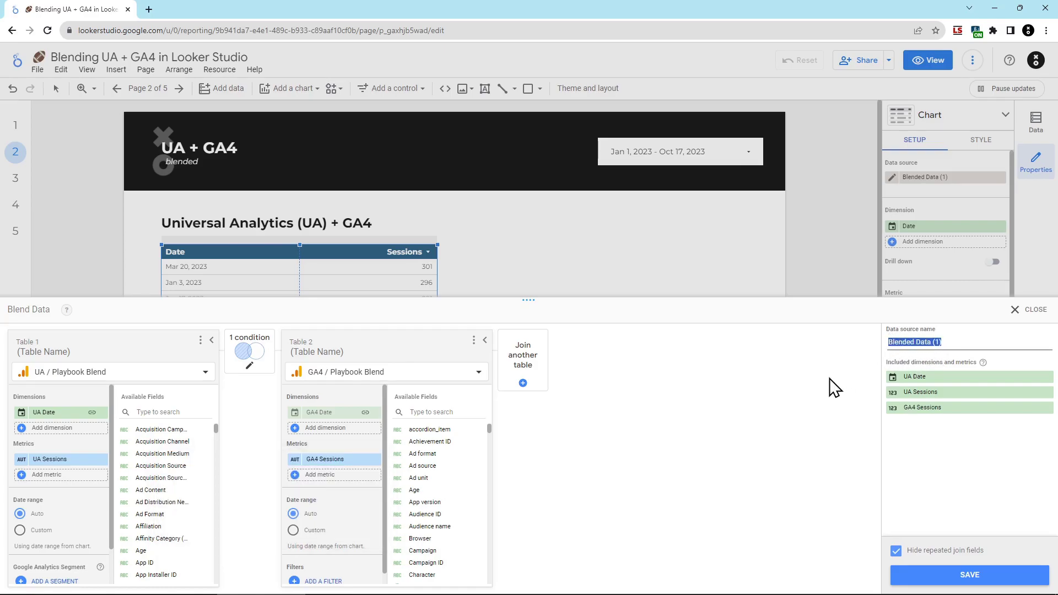
{"action": "type", "text": "UA + GA4 - Sessions"}
Step: Change the date join to Full outer, then save the blend and close the editor
{"action": "left_click", "coordinate": [250, 357]}
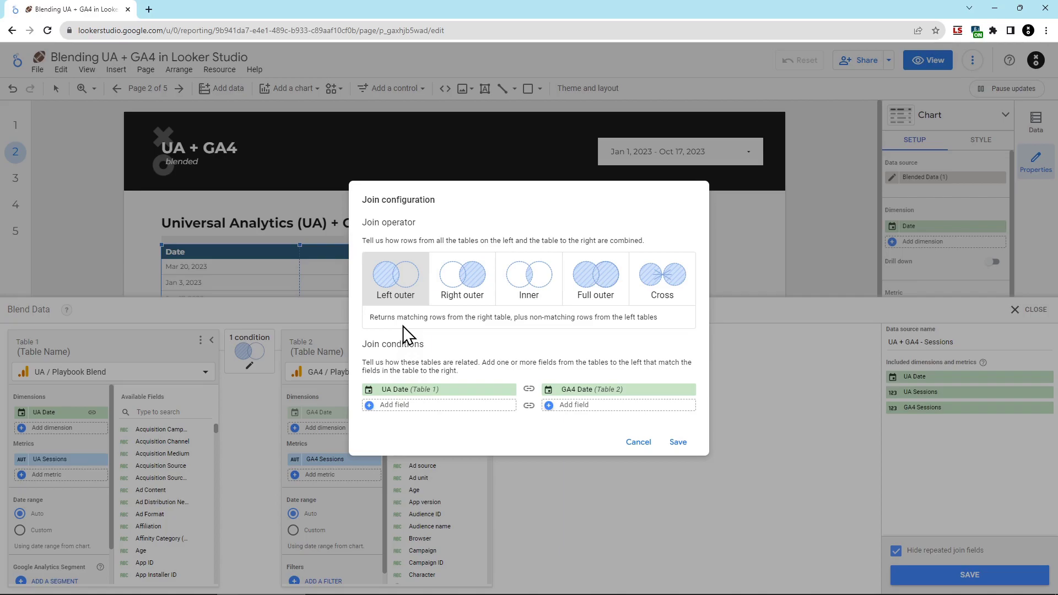
{"action": "left_click", "coordinate": [606, 303]}
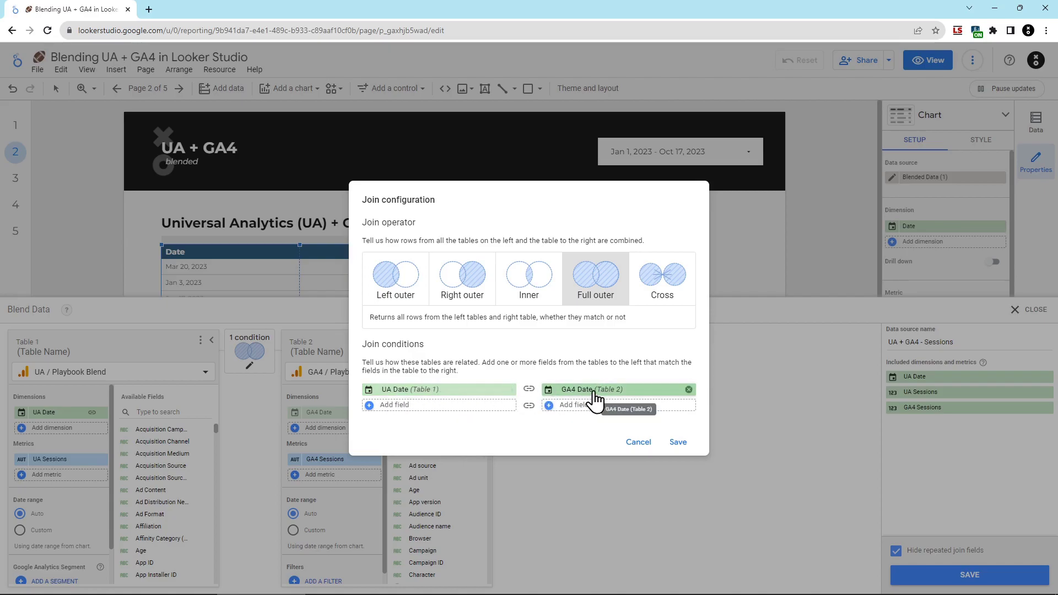
{"action": "left_click", "coordinate": [678, 443]}
{"action": "left_click", "coordinate": [974, 574]}
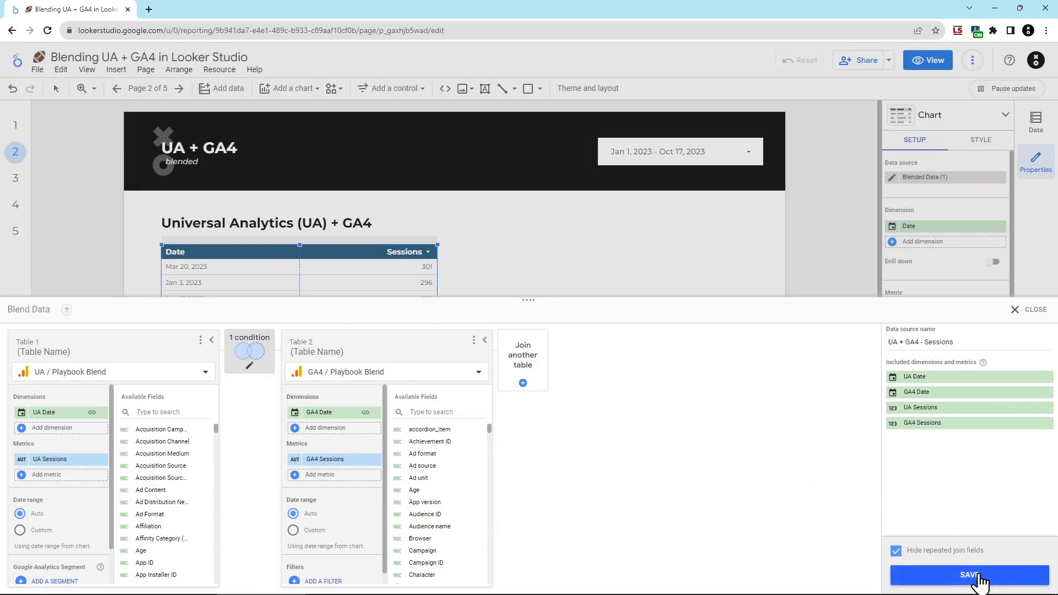
{"action": "left_click", "coordinate": [1029, 311]}
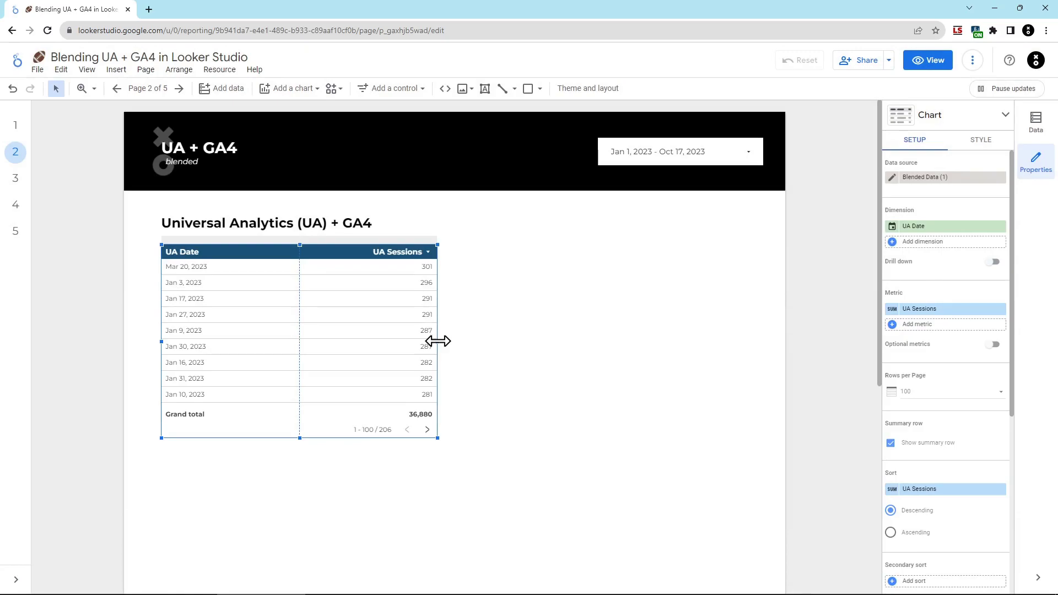
Step: Widen the table to about double width and add GA4 Date and GA4 Sessions
{"action": "left_click_drag", "start_coordinate": [440, 341], "coordinate": [714, 342]}
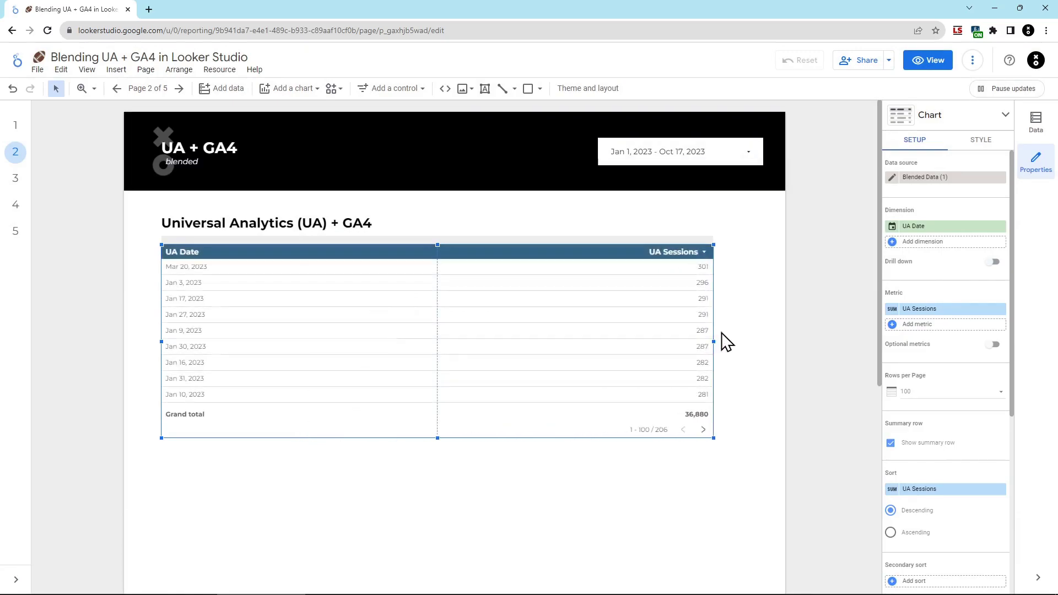
{"action": "left_click", "coordinate": [960, 243]}
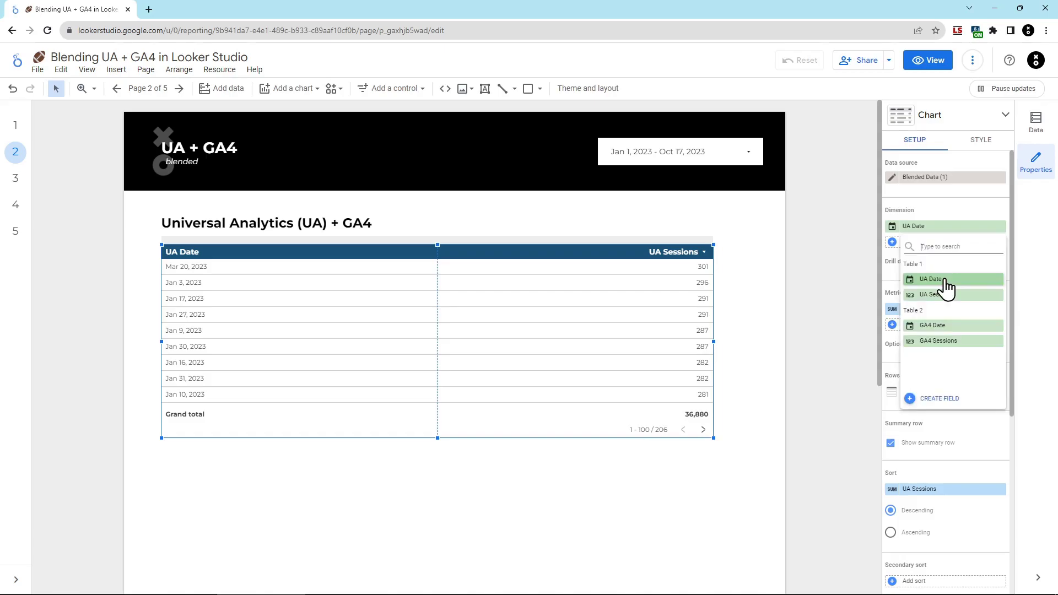
{"action": "left_click", "coordinate": [952, 326]}
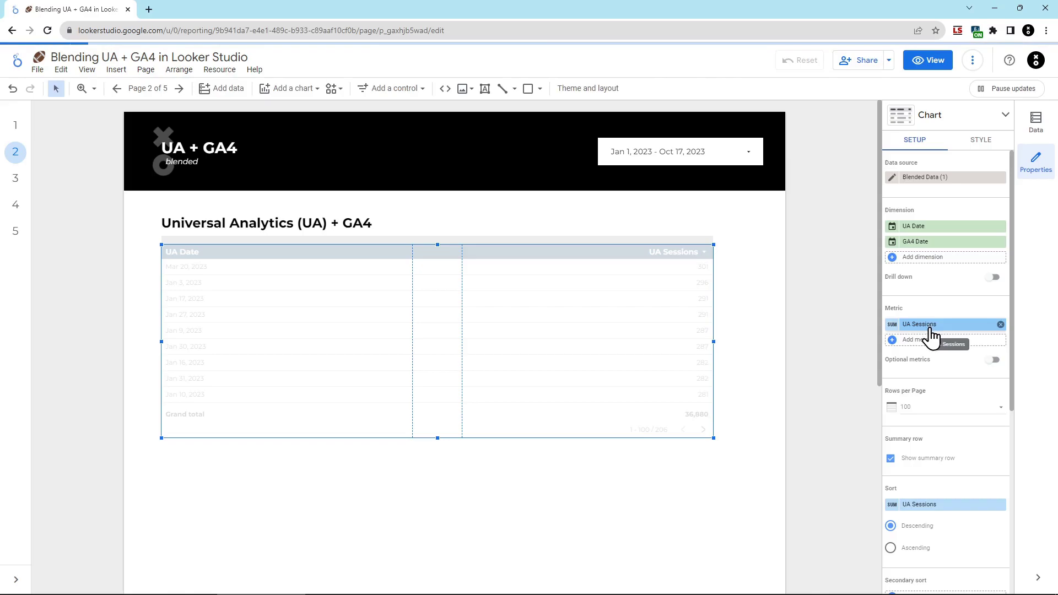
{"action": "left_click", "coordinate": [927, 342]}
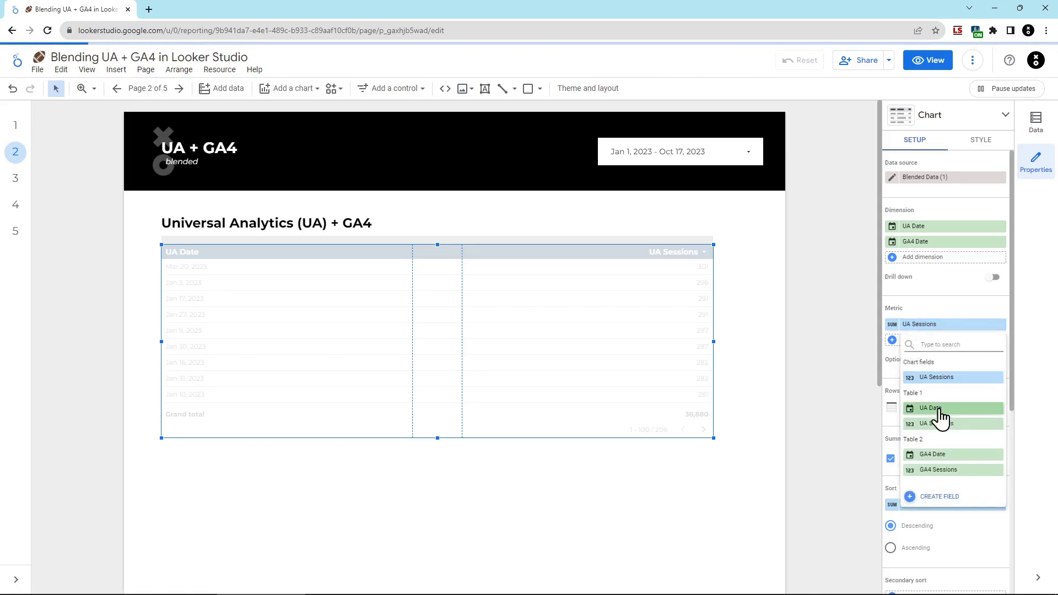
{"action": "left_click", "coordinate": [945, 469]}
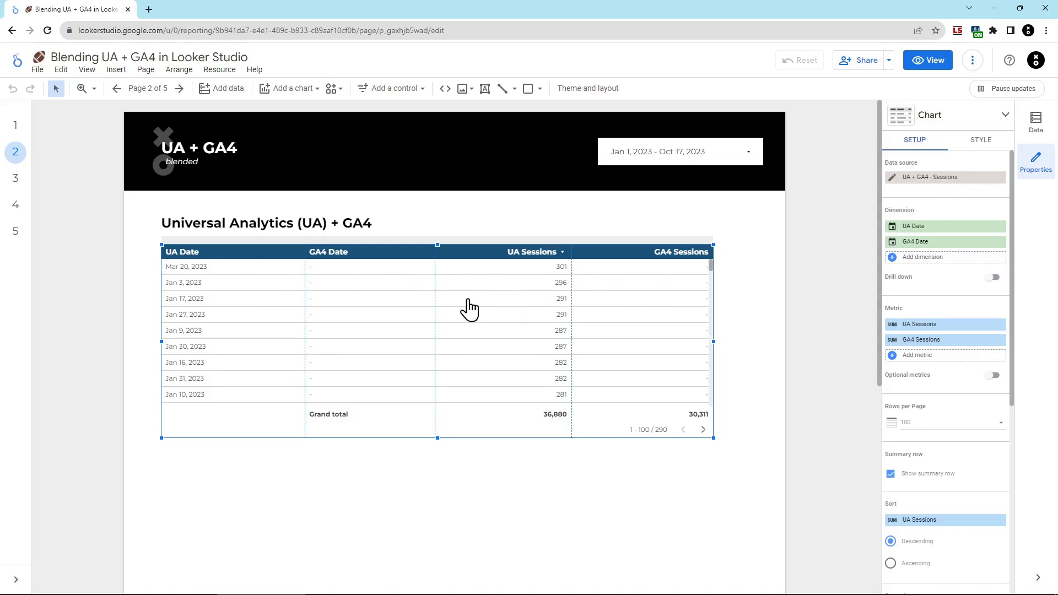
{"action": "scroll", "coordinate": [372, 333], "scroll_direction": "down", "scroll_amount": 5}
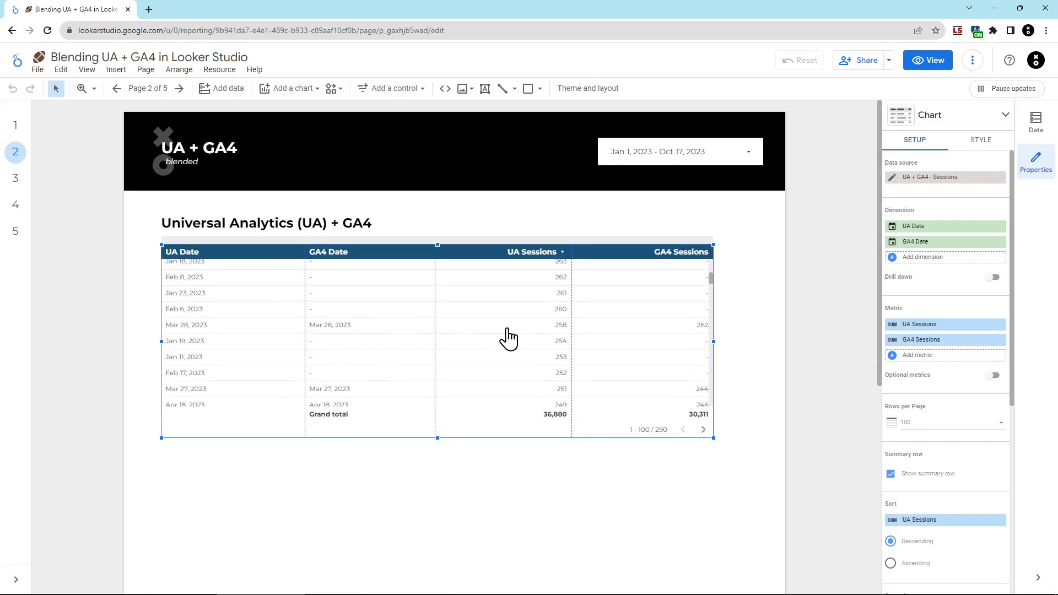
{"action": "scroll", "coordinate": [418, 333], "scroll_direction": "down", "scroll_amount": 3}
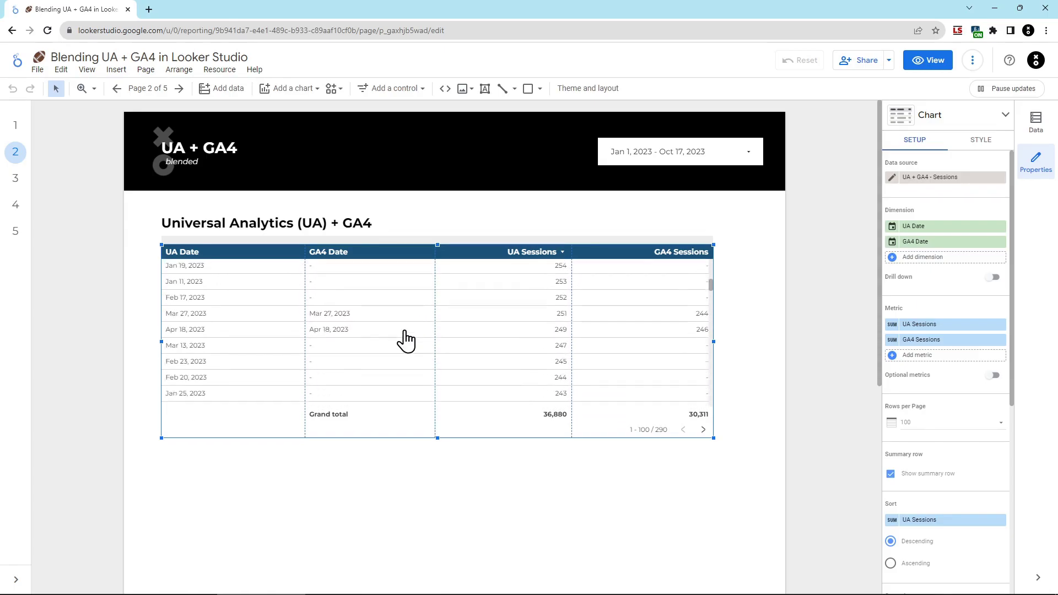
{"action": "scroll", "coordinate": [406, 341], "scroll_direction": "down", "scroll_amount": 10}
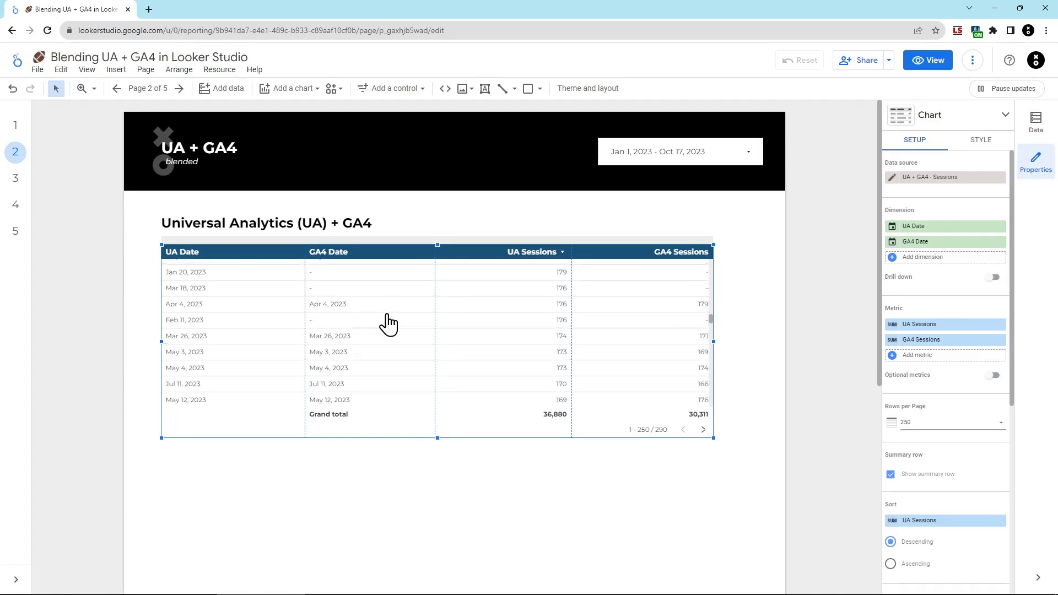
{"action": "scroll", "coordinate": [389, 324], "scroll_direction": "down", "scroll_amount": 10}
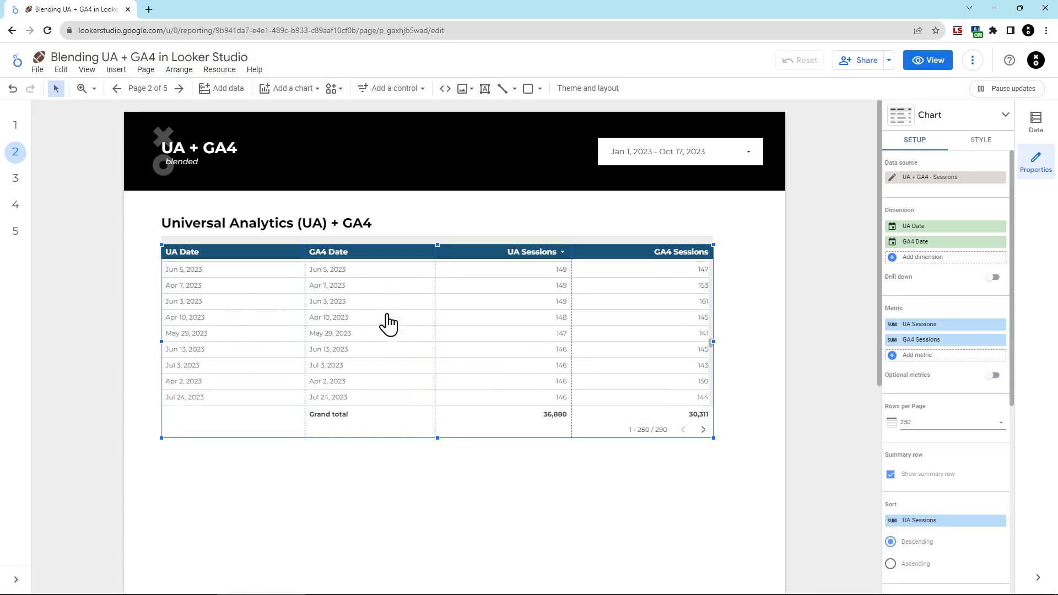
{"action": "scroll", "coordinate": [388, 324], "scroll_direction": "down", "scroll_amount": 15}
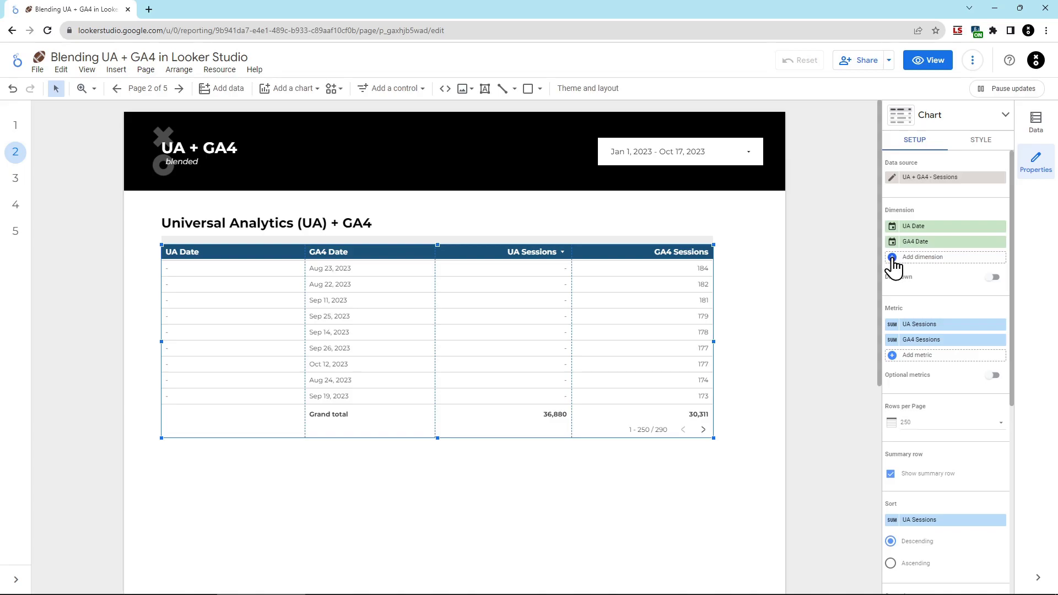
Step: Create a Coalesce Date dimension with the formula COALESCE(UA Date, GA4 Date)
{"action": "left_click", "coordinate": [892, 259]}
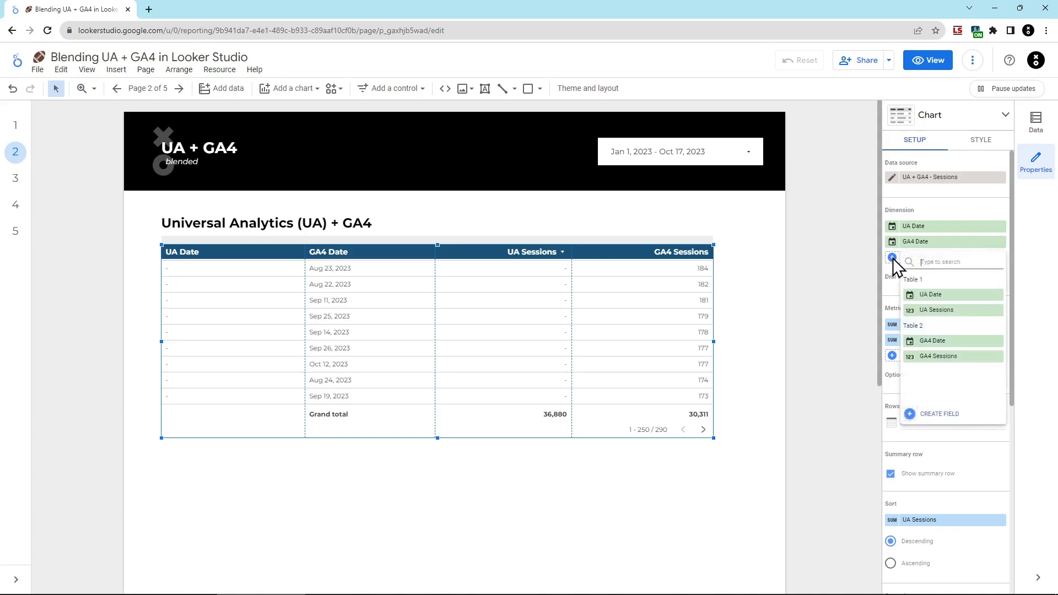
{"action": "left_click", "coordinate": [939, 414]}
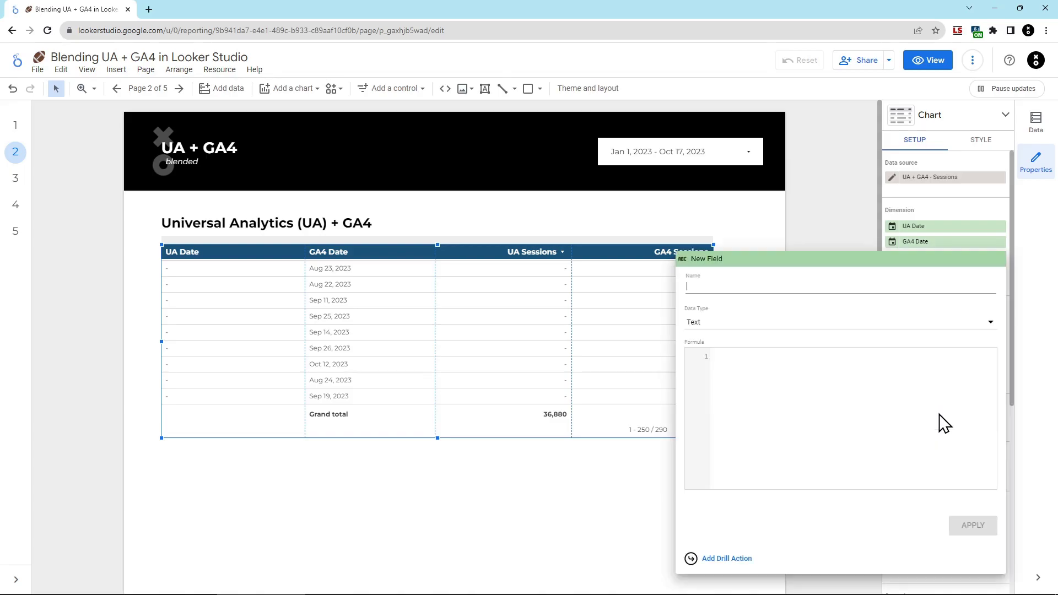
{"action": "left_click", "coordinate": [770, 285]}
{"action": "type", "text": "Coalesce Date"}
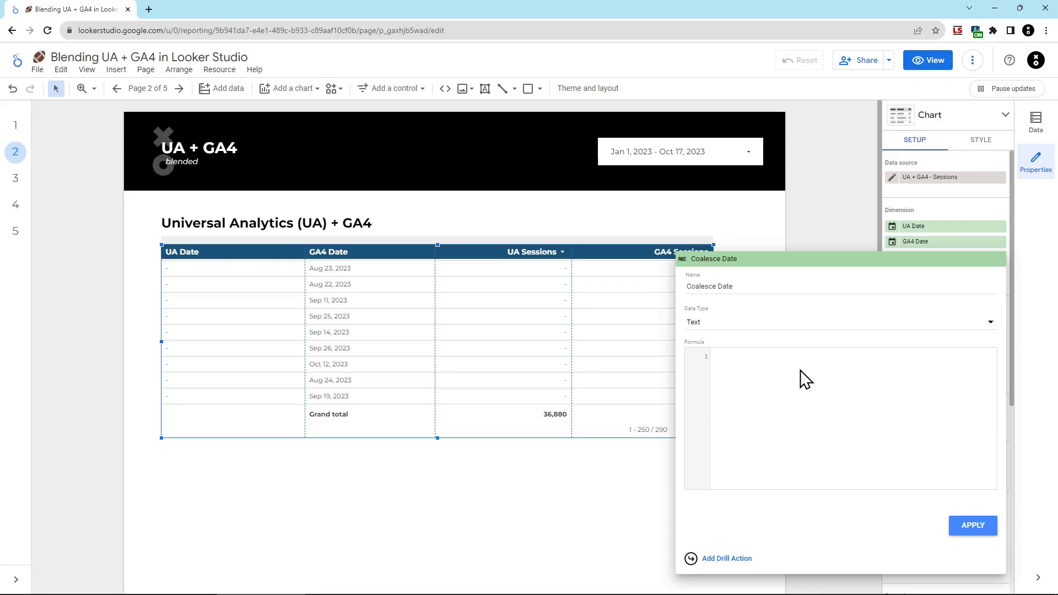
{"action": "type", "text": "COALESCE(UA Date, GA4 Date)"}
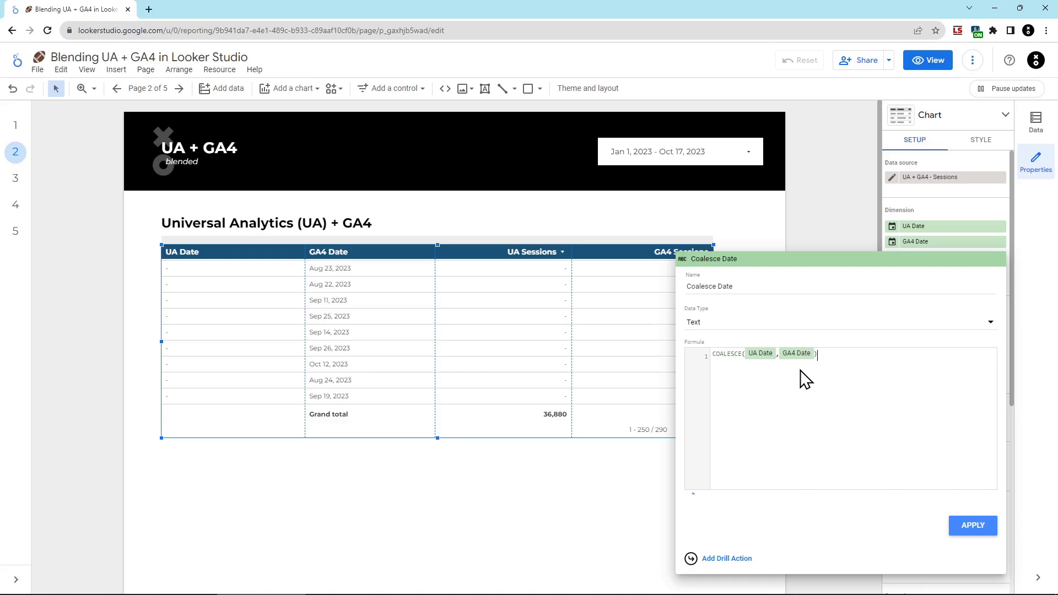
{"action": "left_click", "coordinate": [965, 521]}
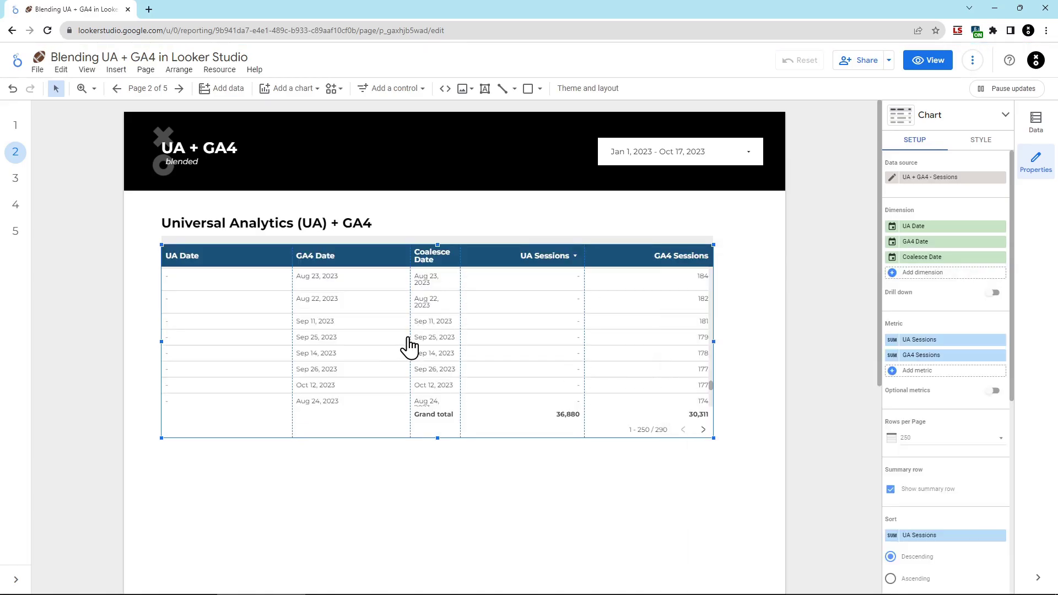
Step: Widen the Coalesce Date column so dates like Oct 16, 2023 fit on one line
{"action": "left_click_drag", "start_coordinate": [411, 335], "coordinate": [379, 336]}
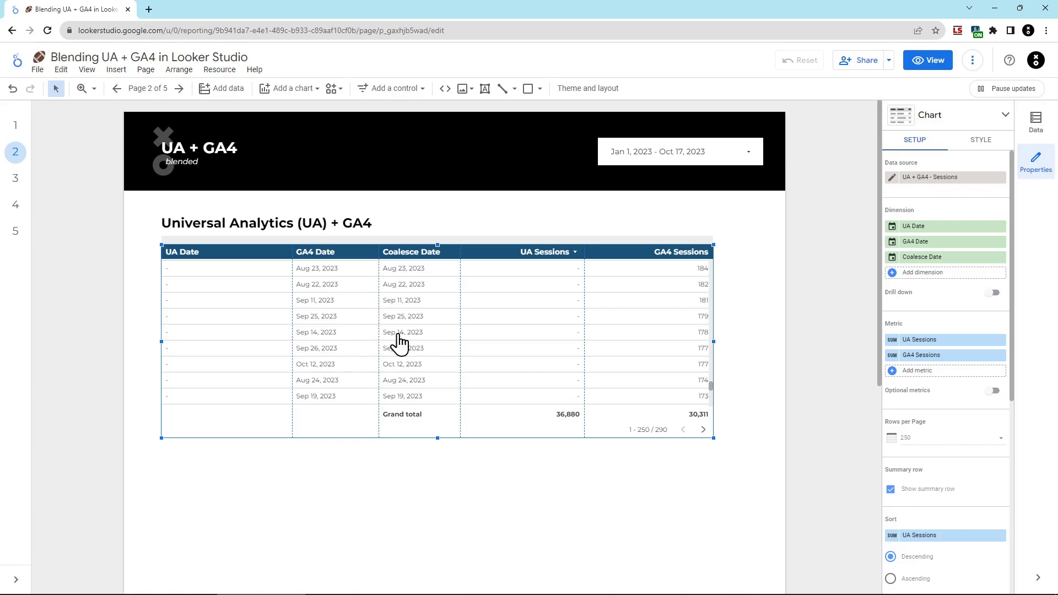
{"action": "scroll", "coordinate": [433, 345], "scroll_direction": "up", "scroll_amount": 3}
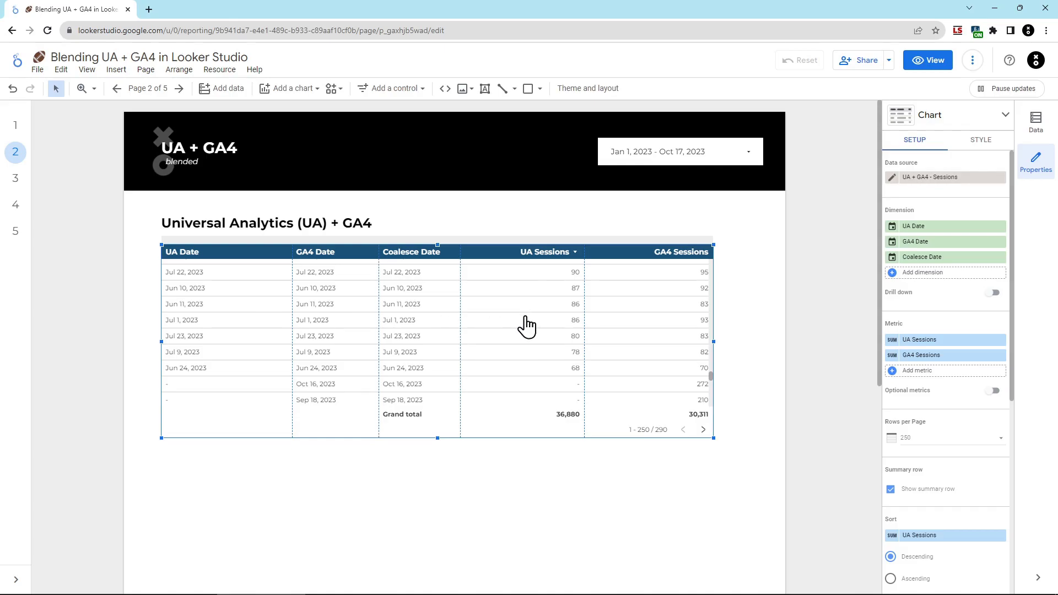
Step: Create a Blended Sessions metric whose CASE WHEN formula picks GA4 or UA sessions by date
{"action": "left_click", "coordinate": [924, 373]}
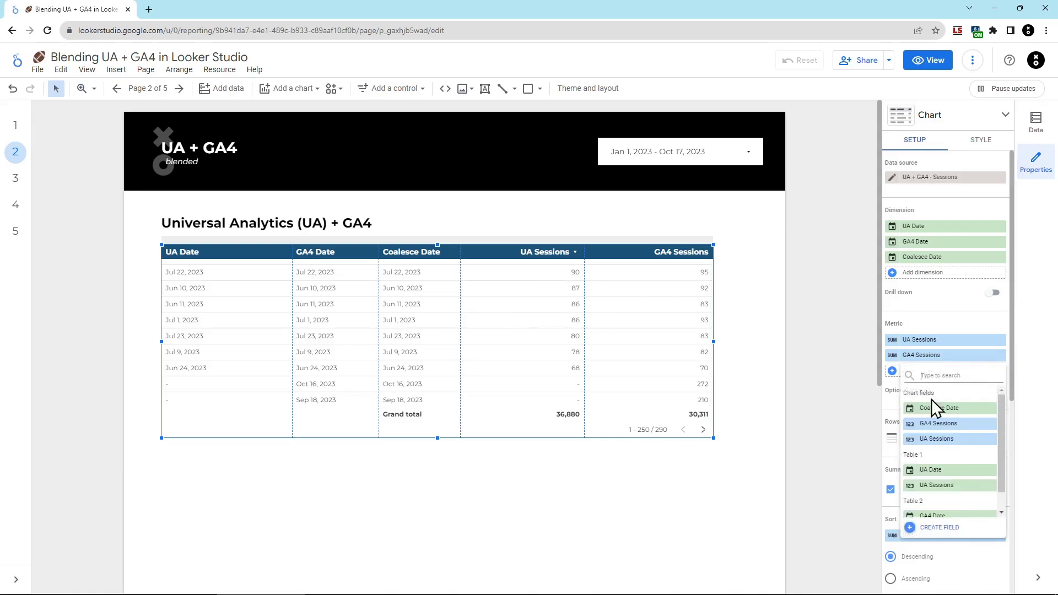
{"action": "left_click", "coordinate": [949, 532]}
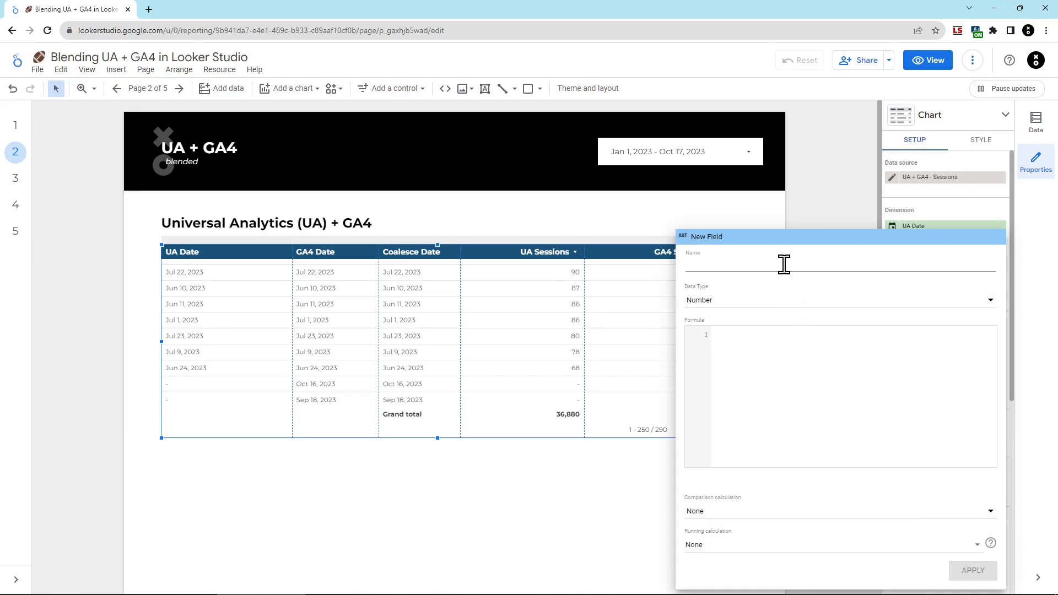
{"action": "type", "text": "Blended Sessions"}
{"action": "left_click", "coordinate": [847, 335]}
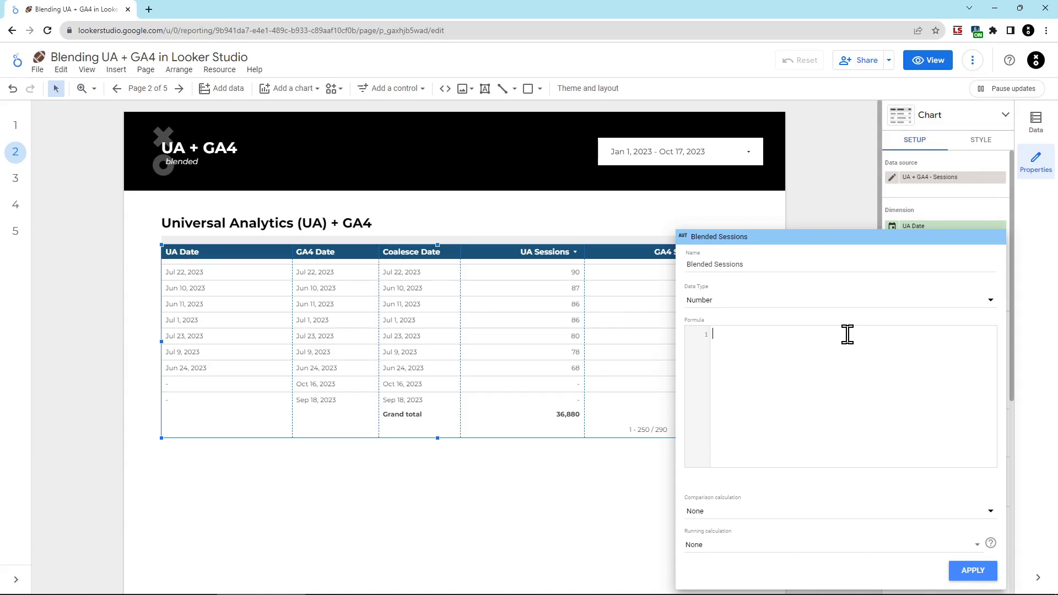
{"action": "key", "text": "ctrl+v"}
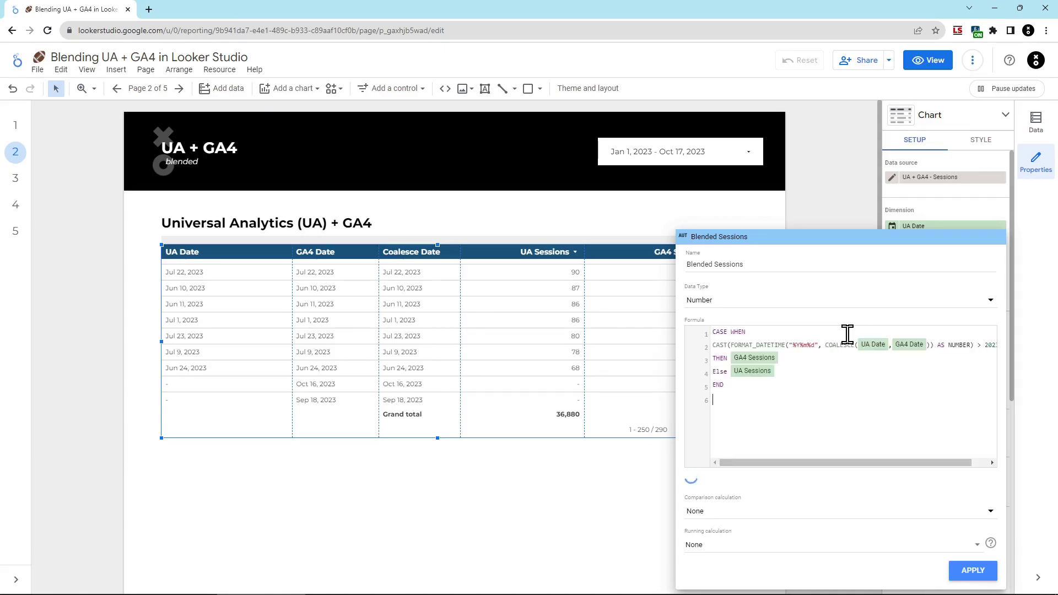
Step: Apply the Blended Sessions metric, check it in the table, and reopen its field settings
{"action": "left_click", "coordinate": [974, 570]}
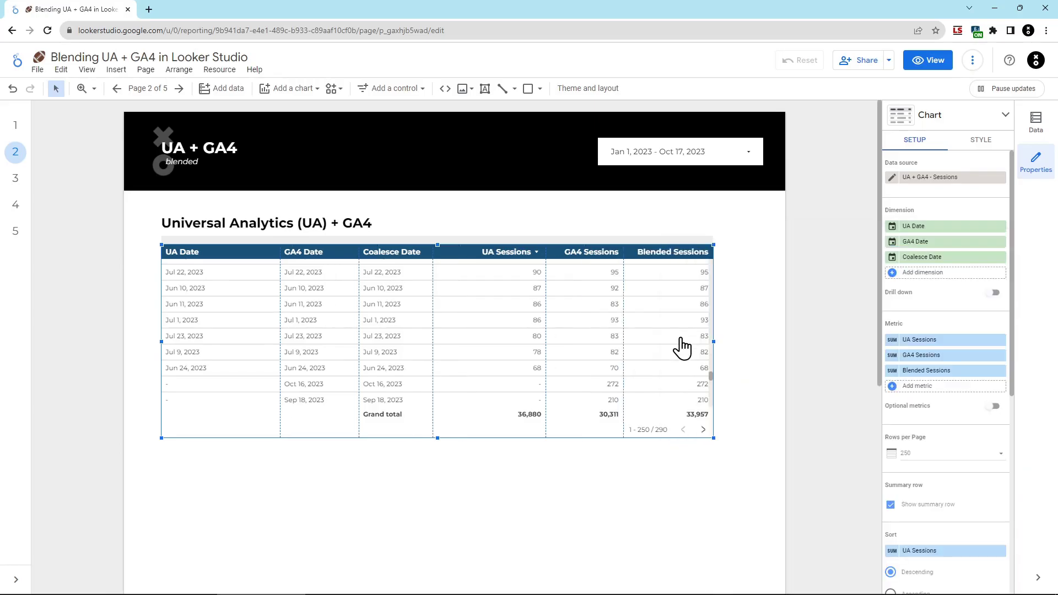
{"action": "scroll", "coordinate": [668, 366], "scroll_direction": "up", "scroll_amount": 5}
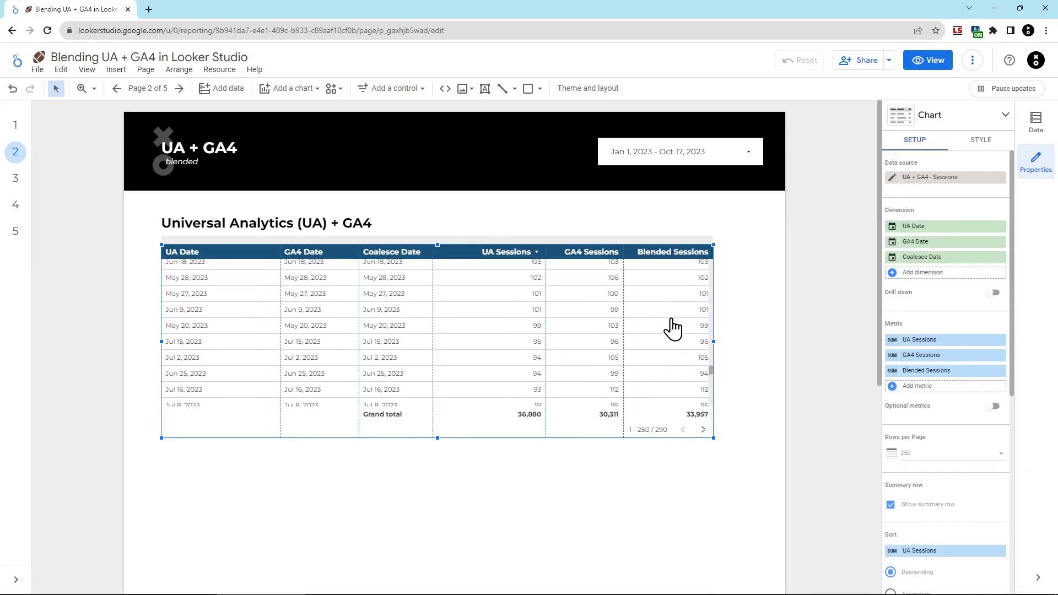
{"action": "scroll", "coordinate": [672, 328], "scroll_direction": "down", "scroll_amount": 5}
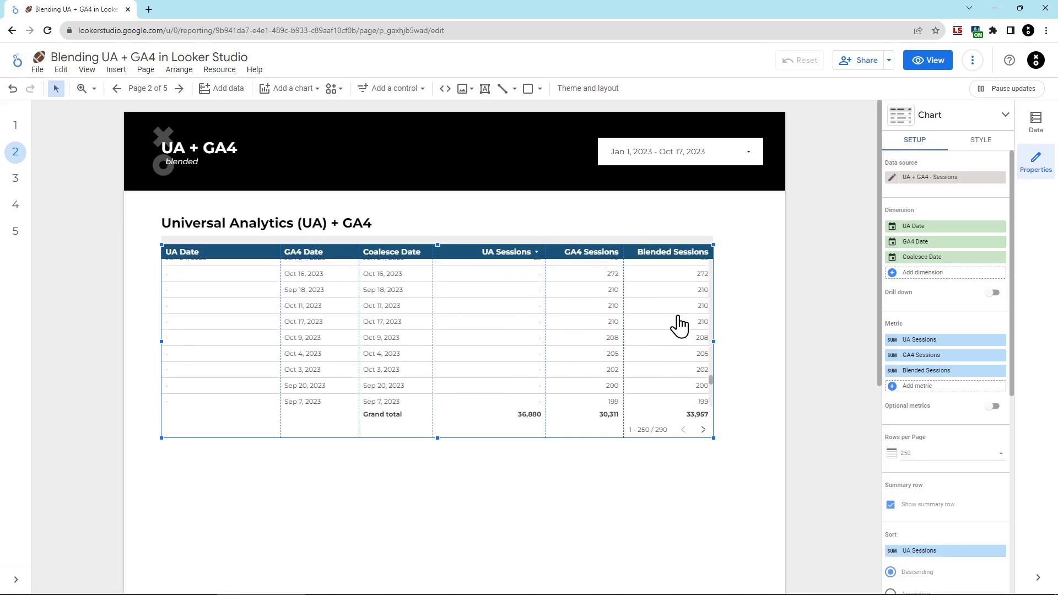
{"action": "scroll", "coordinate": [679, 325], "scroll_direction": "up", "scroll_amount": 1}
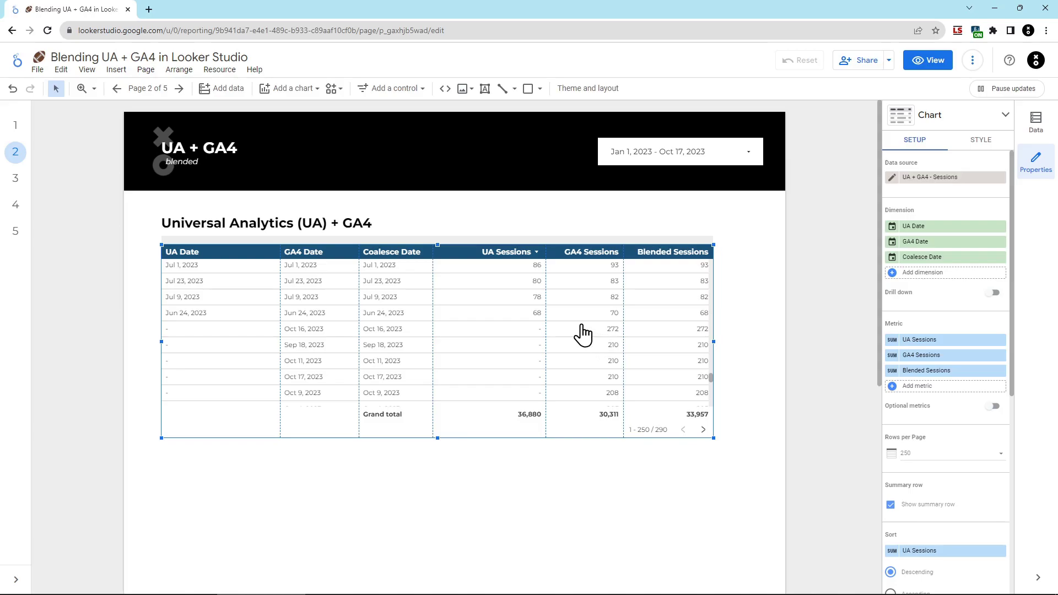
{"action": "scroll", "coordinate": [587, 334], "scroll_direction": "up", "scroll_amount": 3}
{"action": "scroll", "coordinate": [581, 325], "scroll_direction": "up", "scroll_amount": 5}
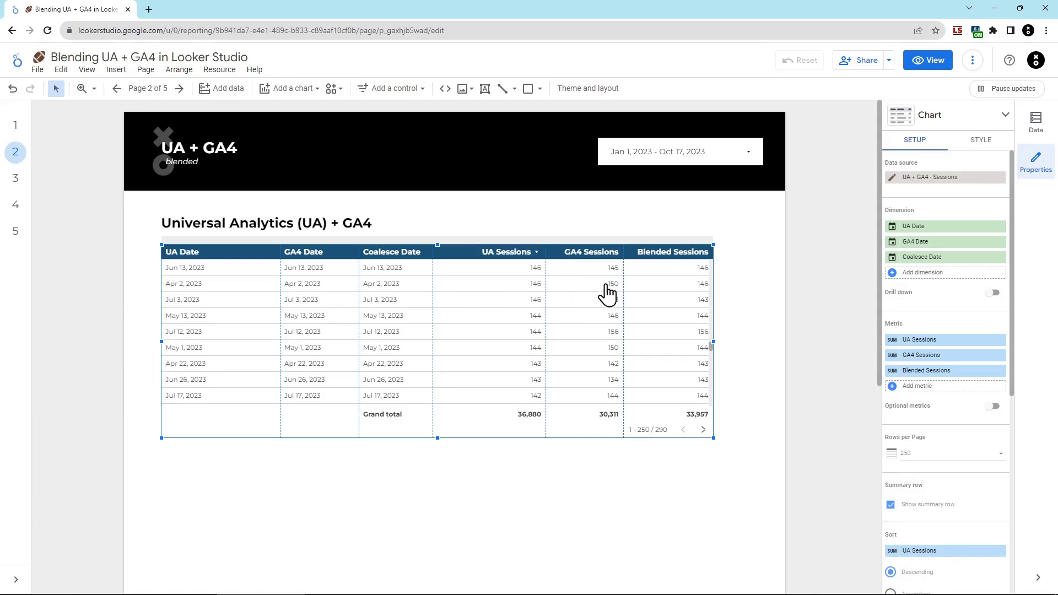
{"action": "left_click", "coordinate": [888, 371]}
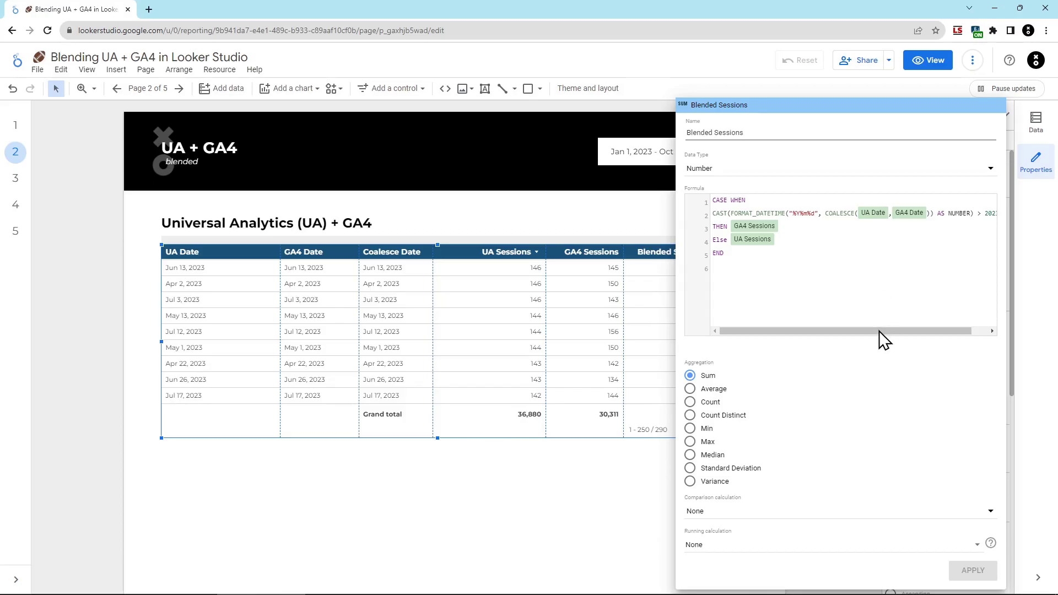
Step: Scroll through the Blended Sessions CASE WHEN formula to review it
{"action": "left_click_drag", "start_coordinate": [879, 332], "coordinate": [918, 331]}
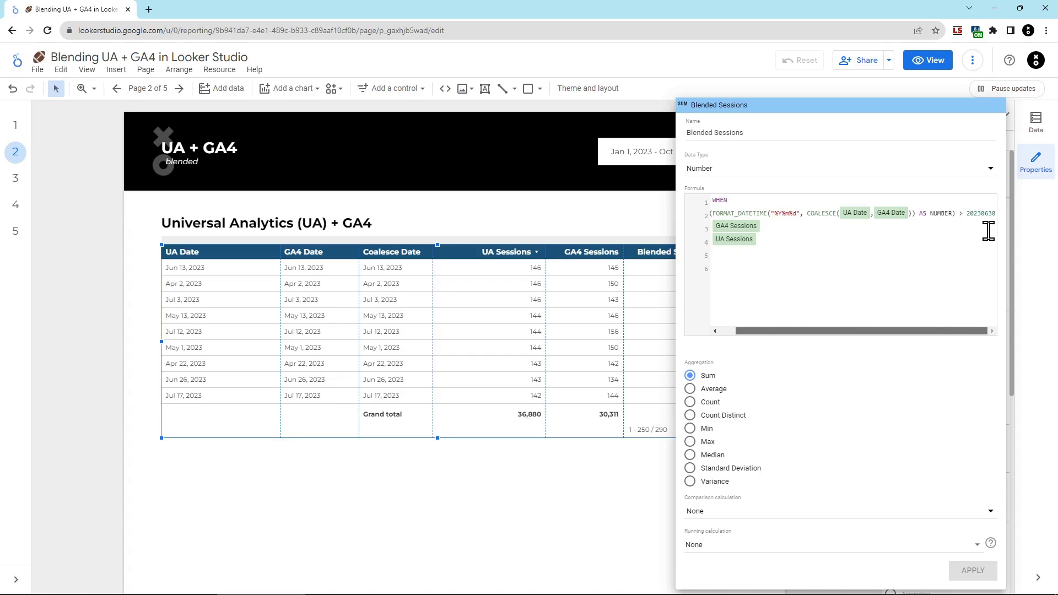
{"action": "left_click_drag", "start_coordinate": [874, 332], "coordinate": [798, 334]}
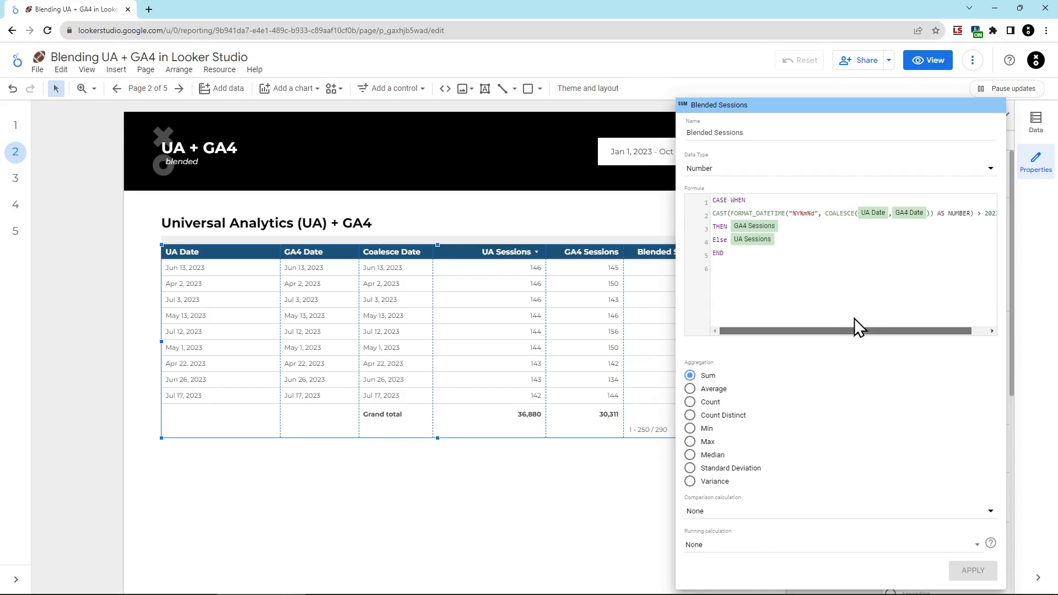
{"action": "left_click_drag", "start_coordinate": [860, 331], "coordinate": [877, 331]}
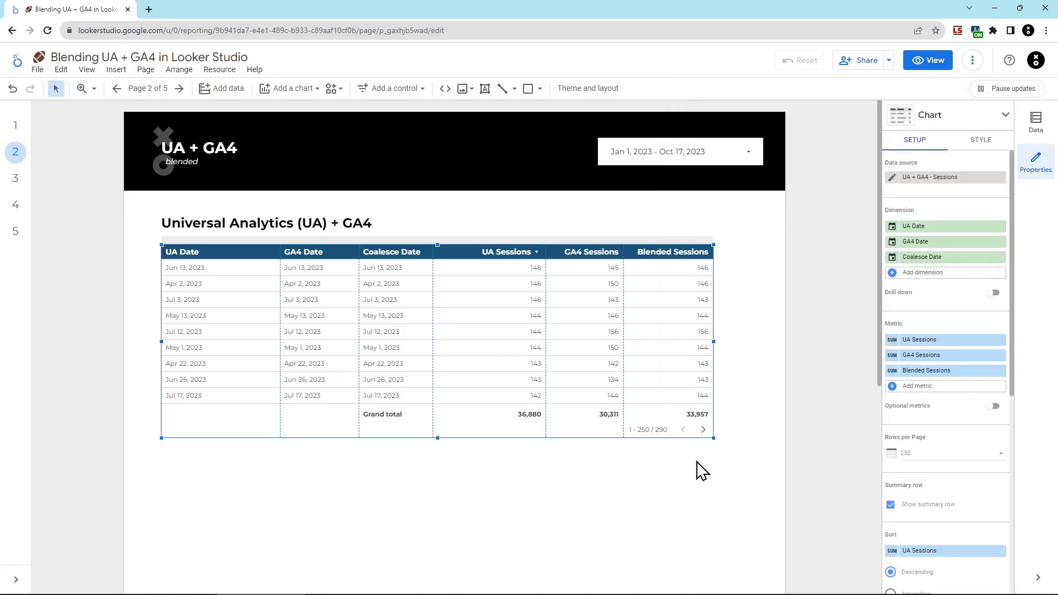
Step: Remove the UA and GA4 Date and Sessions fields, leaving Coalesce Date and Blended Sessions
{"action": "left_click", "coordinate": [697, 470]}
{"action": "left_click", "coordinate": [1000, 227]}
{"action": "left_click", "coordinate": [1000, 227]}
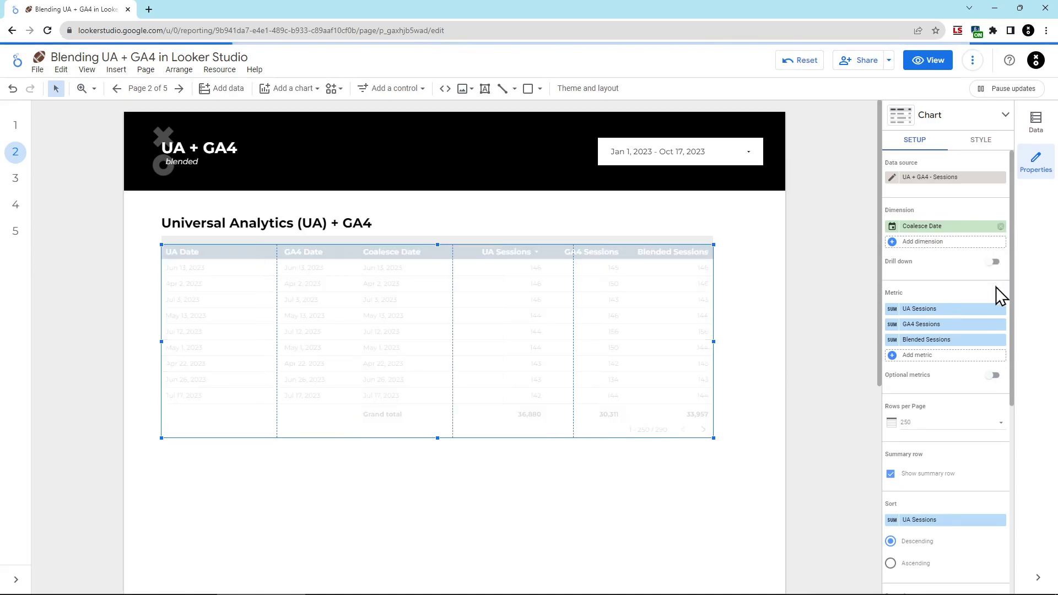
{"action": "left_click", "coordinate": [1000, 309]}
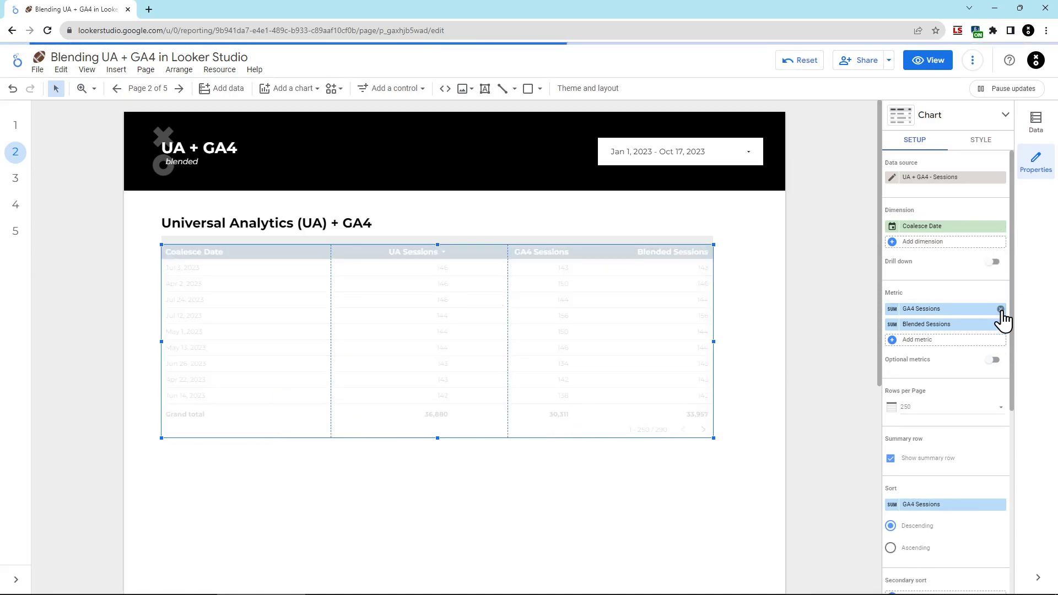
{"action": "left_click", "coordinate": [1000, 309]}
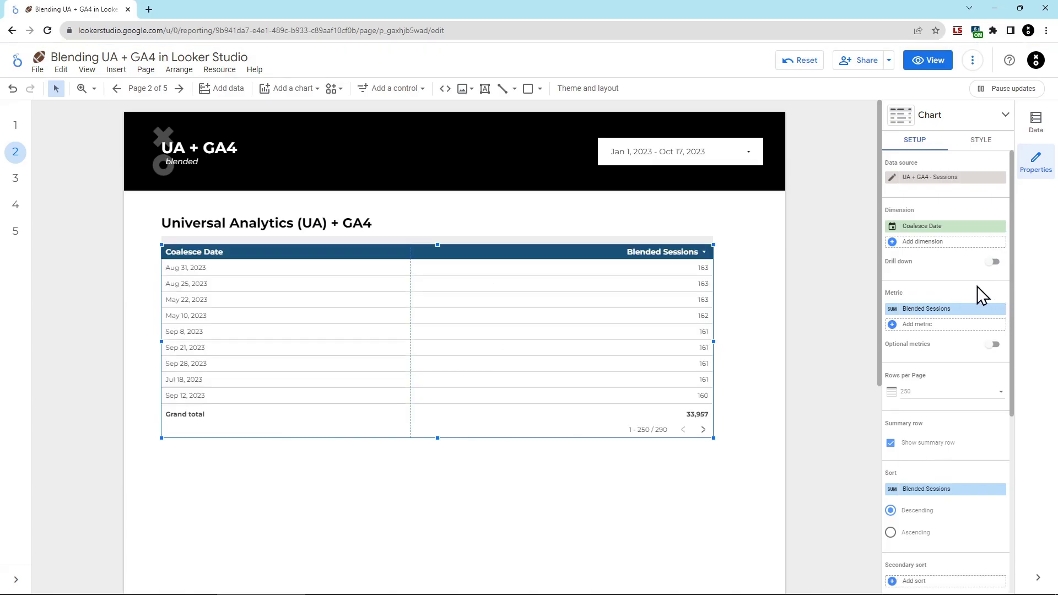
{"action": "left_click", "coordinate": [973, 122]}
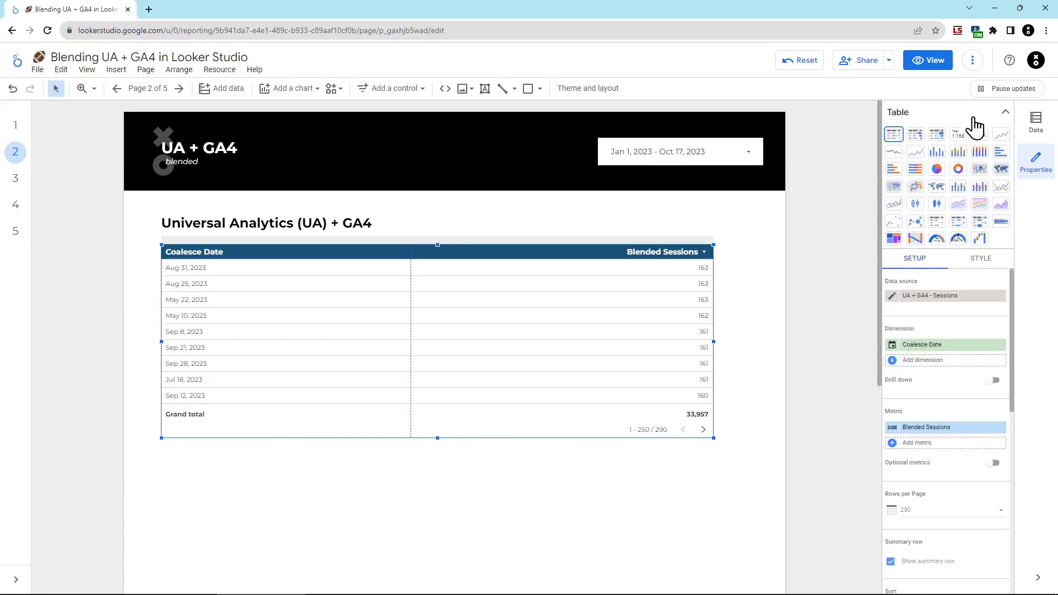
Step: Turn the table into a time series chart with a Previous year comparison date range
{"action": "left_click", "coordinate": [1000, 135]}
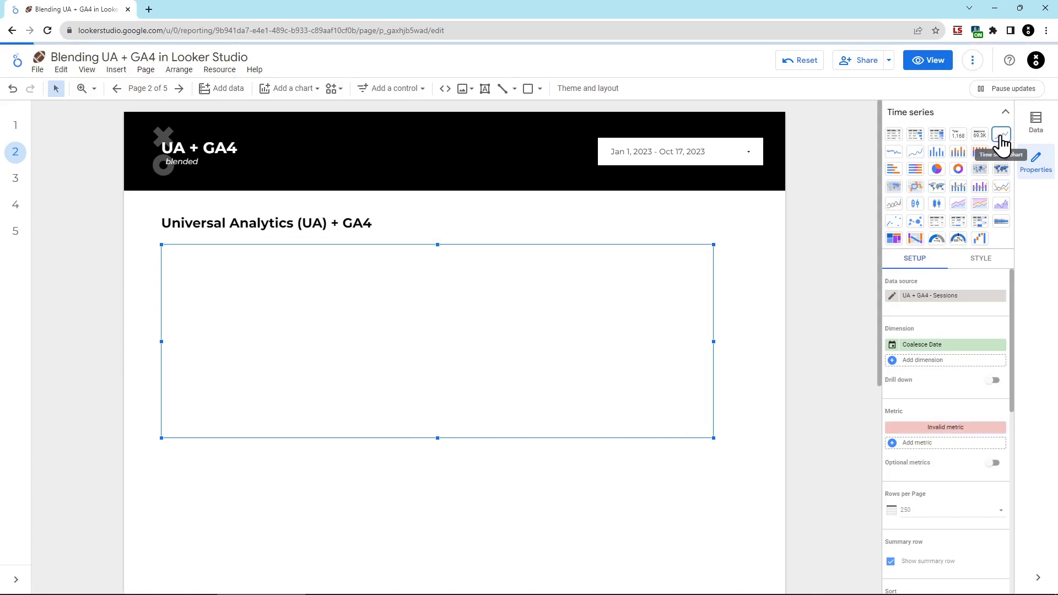
{"action": "left_click", "coordinate": [949, 117]}
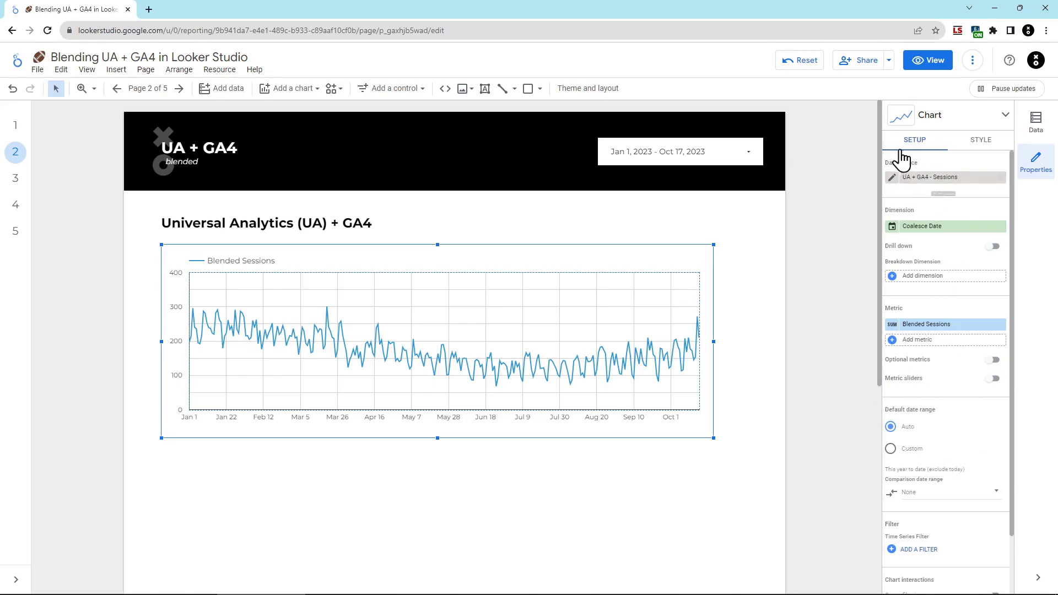
{"action": "left_click", "coordinate": [996, 492]}
{"action": "left_click", "coordinate": [985, 375]}
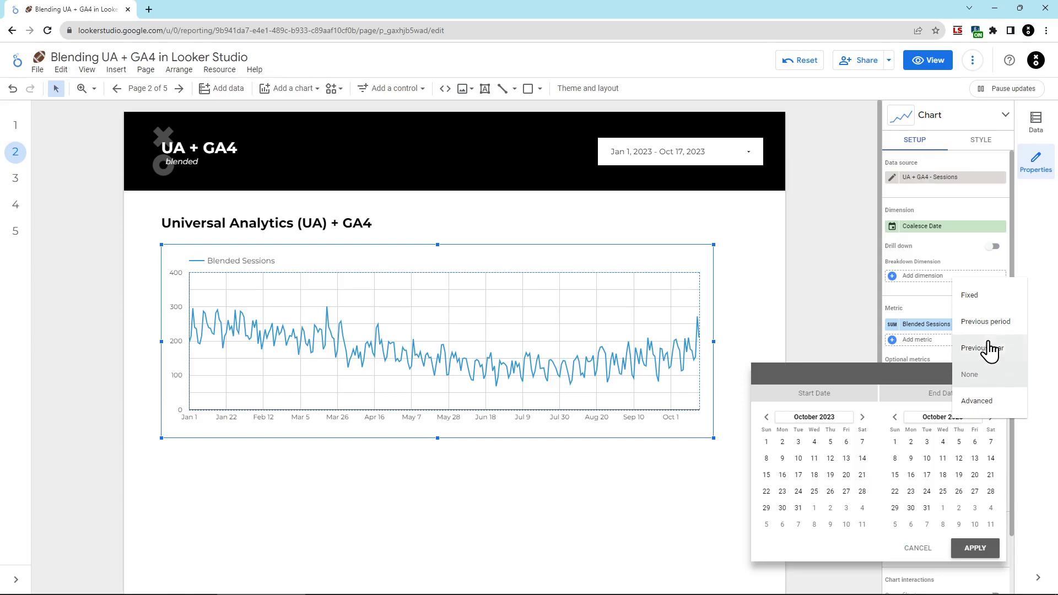
{"action": "left_click", "coordinate": [992, 351]}
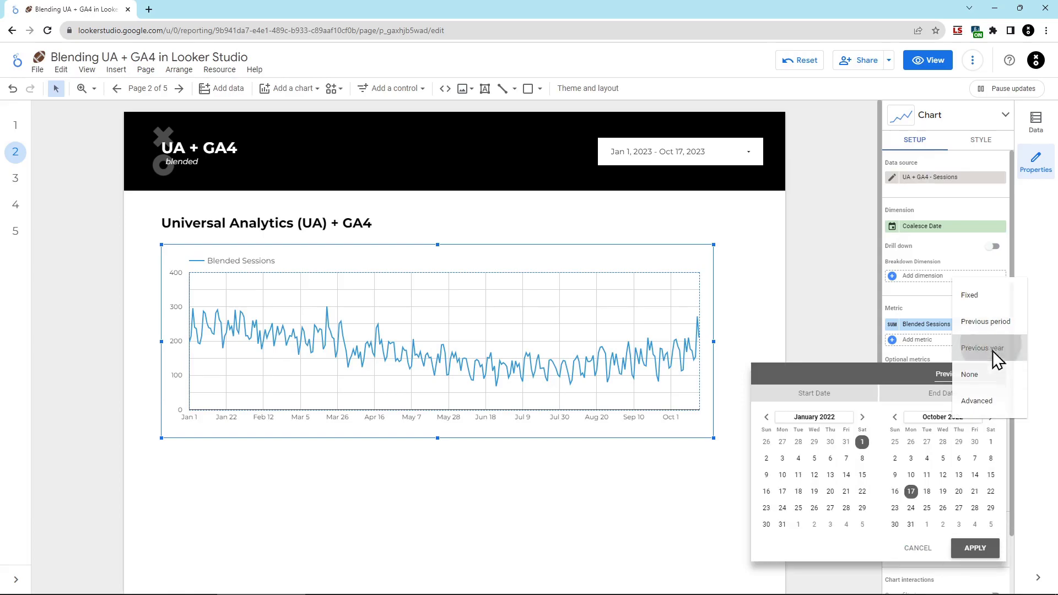
{"action": "left_click", "coordinate": [974, 548]}
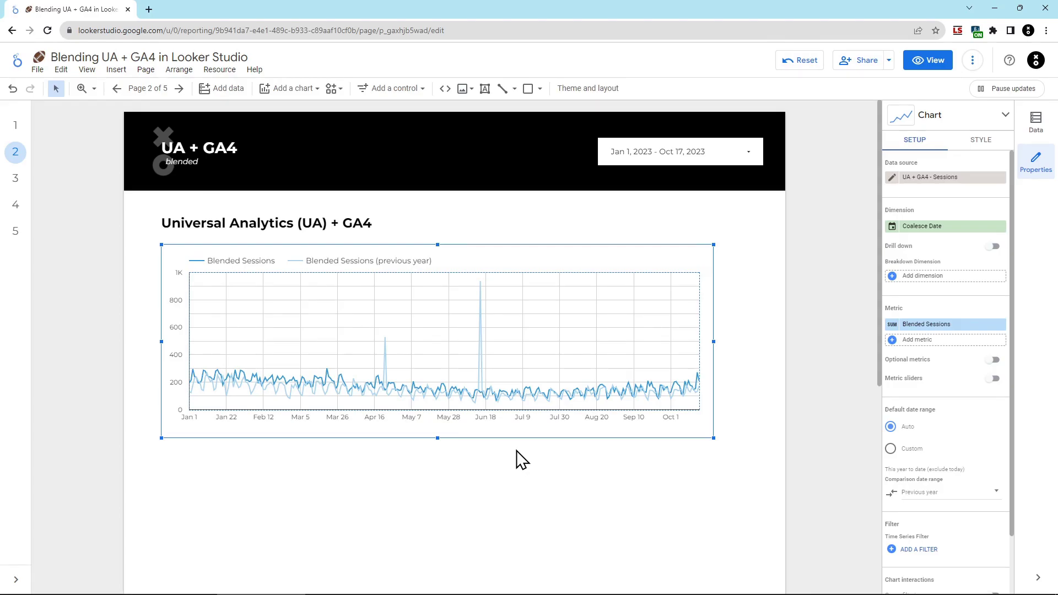
Step: Duplicate the UA + GA4 - Sessions blend from Manage blends and edit the copy
{"action": "left_click", "coordinate": [218, 71]}
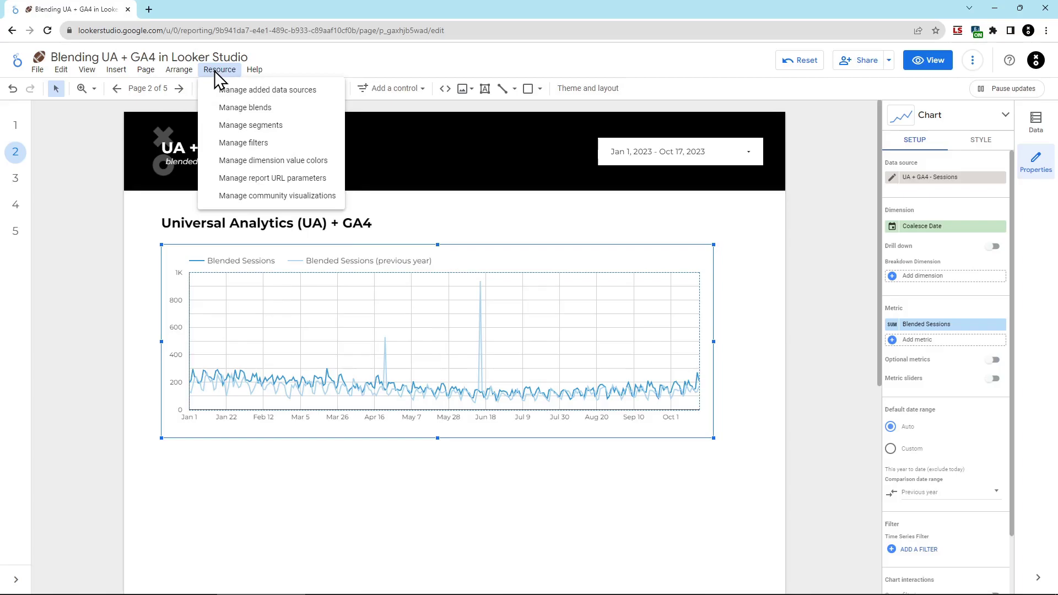
{"action": "left_click", "coordinate": [234, 108]}
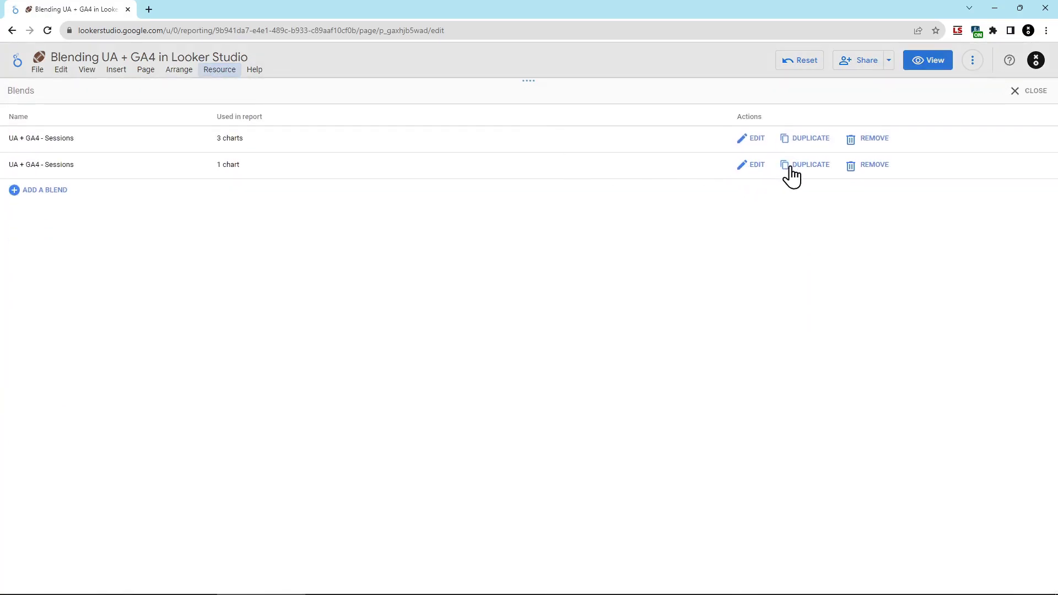
{"action": "left_click", "coordinate": [802, 168]}
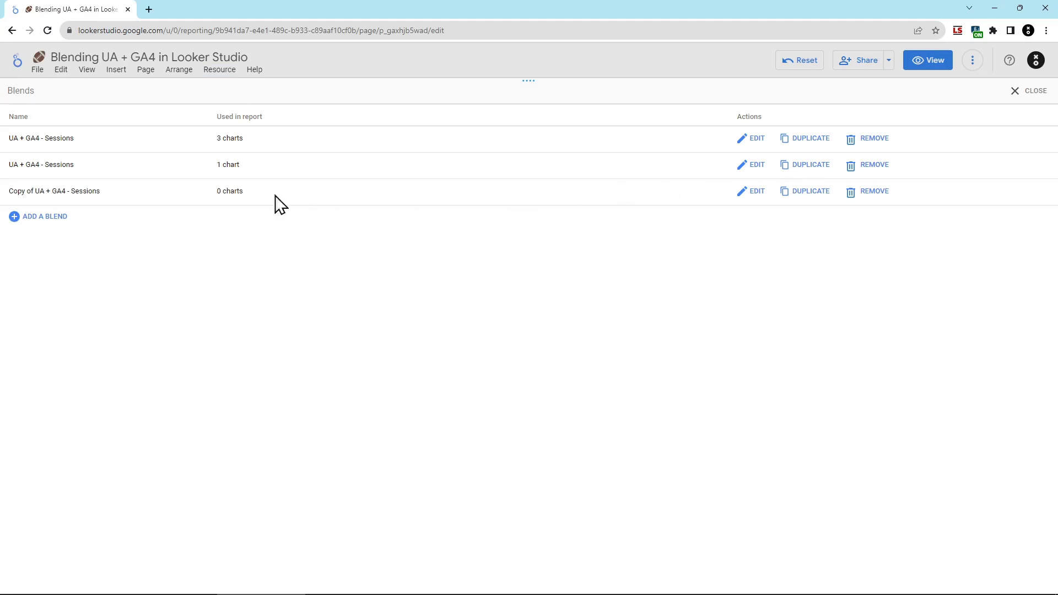
{"action": "left_click", "coordinate": [748, 192]}
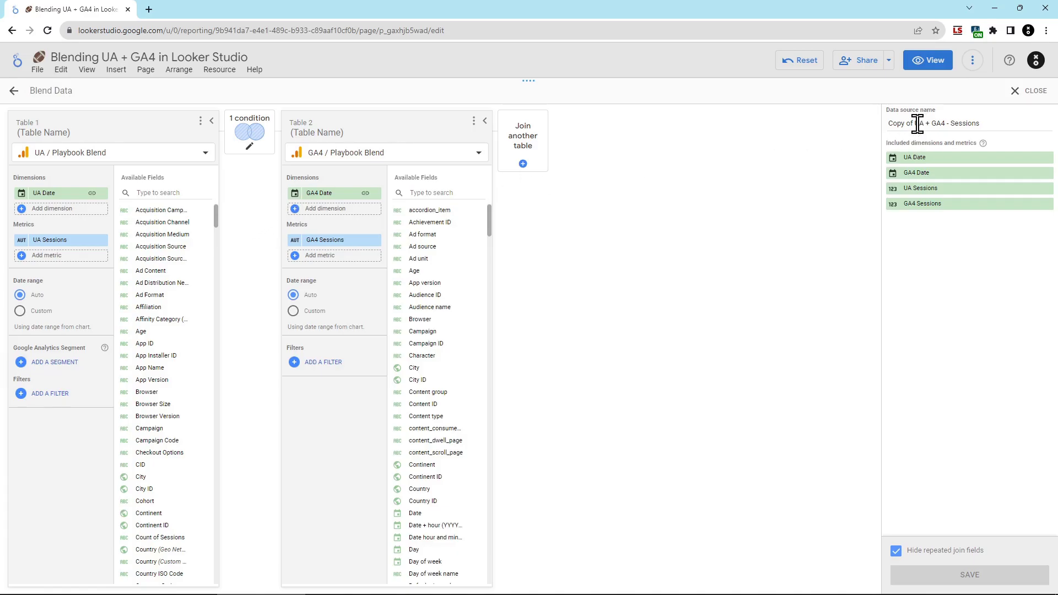
Step: Rename the copied blend to 'UA + GA4 - Organic Sessions'
{"action": "left_click_drag", "start_coordinate": [919, 123], "coordinate": [900, 124]}
{"action": "left_click", "coordinate": [951, 124], "text": "shift"}
{"action": "type", "text": "UA + GA4 - Organic"}
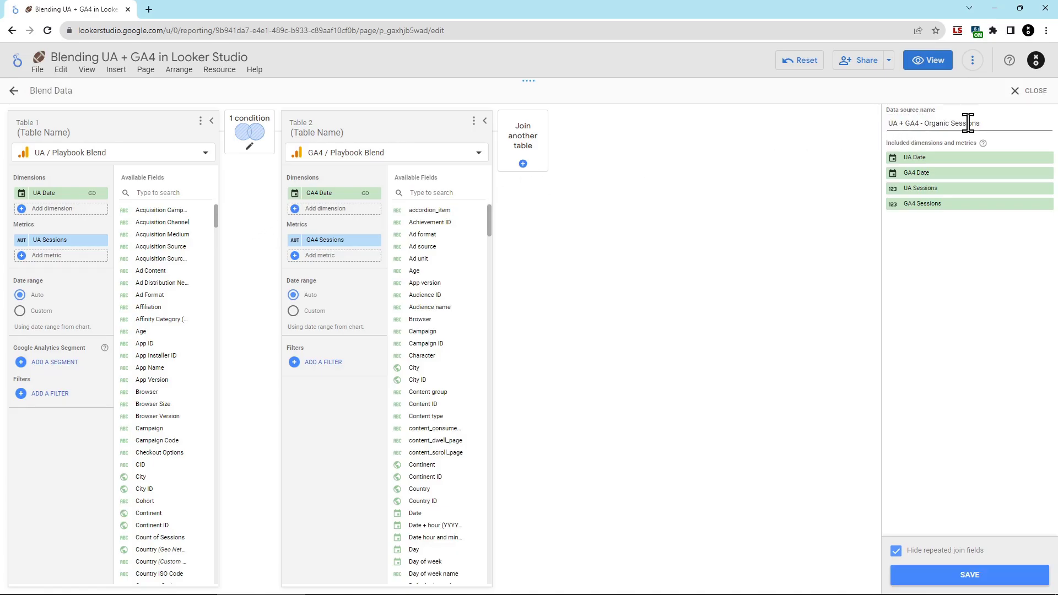
{"action": "left_click", "coordinate": [817, 172]}
Step: Create a 'UA - Organic Sessions' filter on Default Channel Grouping with Equal to for the UA table
{"action": "left_click", "coordinate": [51, 394]}
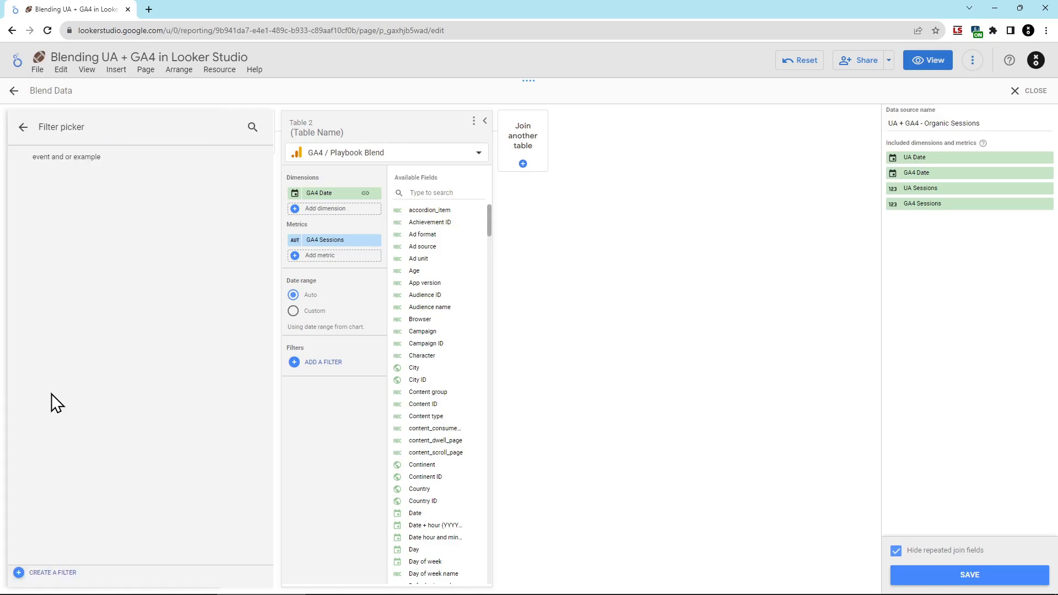
{"action": "left_click", "coordinate": [49, 575]}
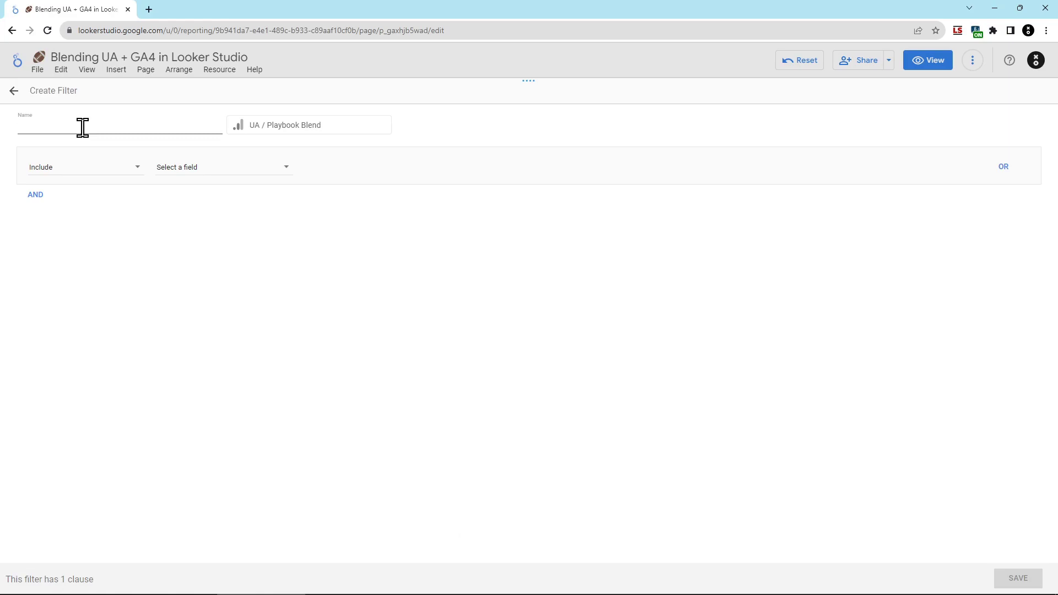
{"action": "type", "text": "UA - Organic Sessions"}
{"action": "left_click", "coordinate": [196, 167]}
{"action": "type", "text": "def"}
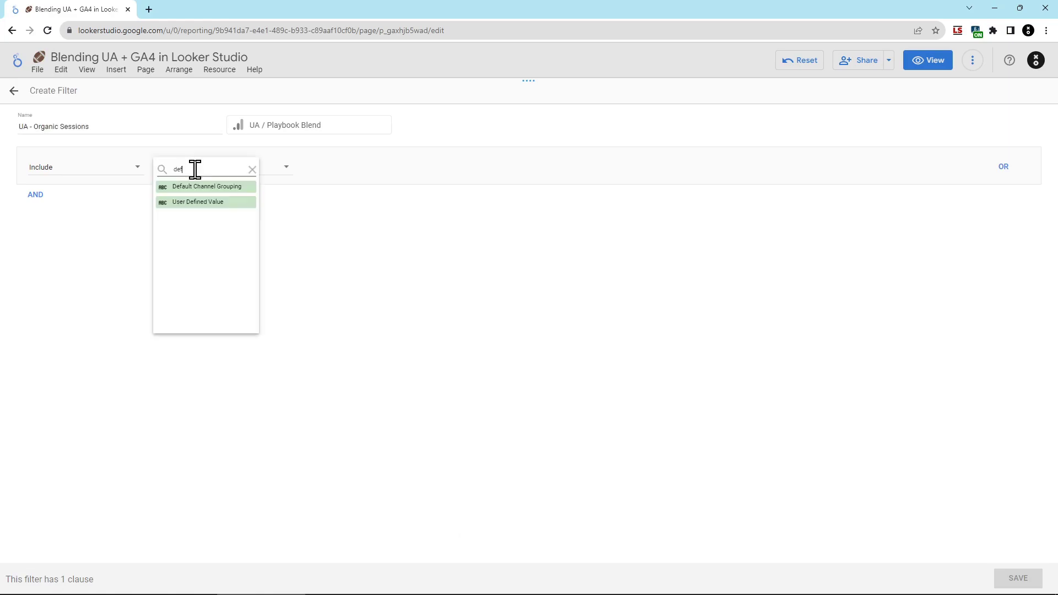
{"action": "left_click", "coordinate": [227, 189]}
{"action": "left_click", "coordinate": [361, 172]}
{"action": "left_click", "coordinate": [363, 172]}
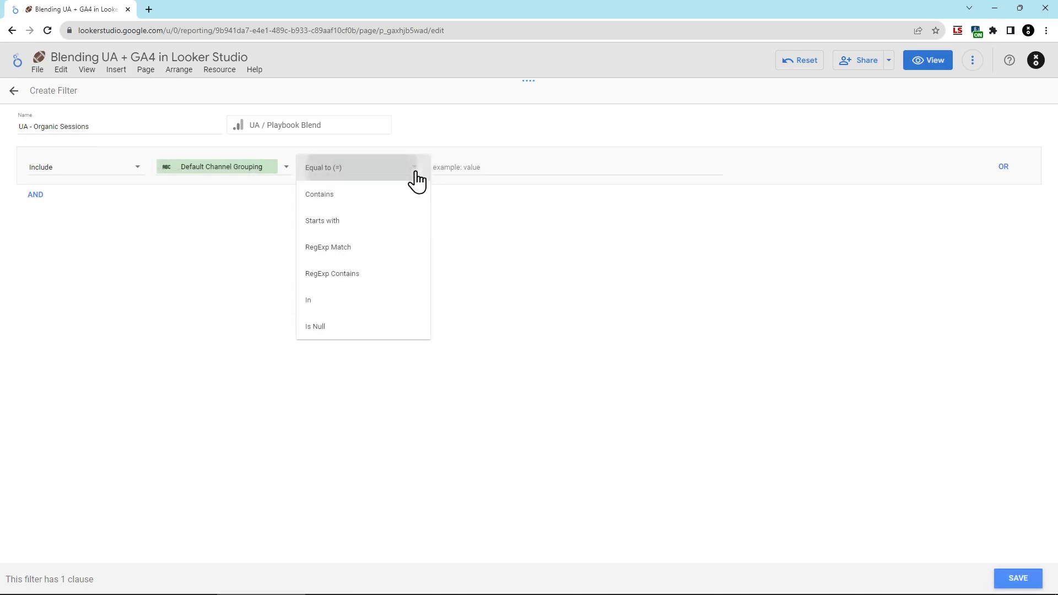
{"action": "left_click", "coordinate": [447, 168]}
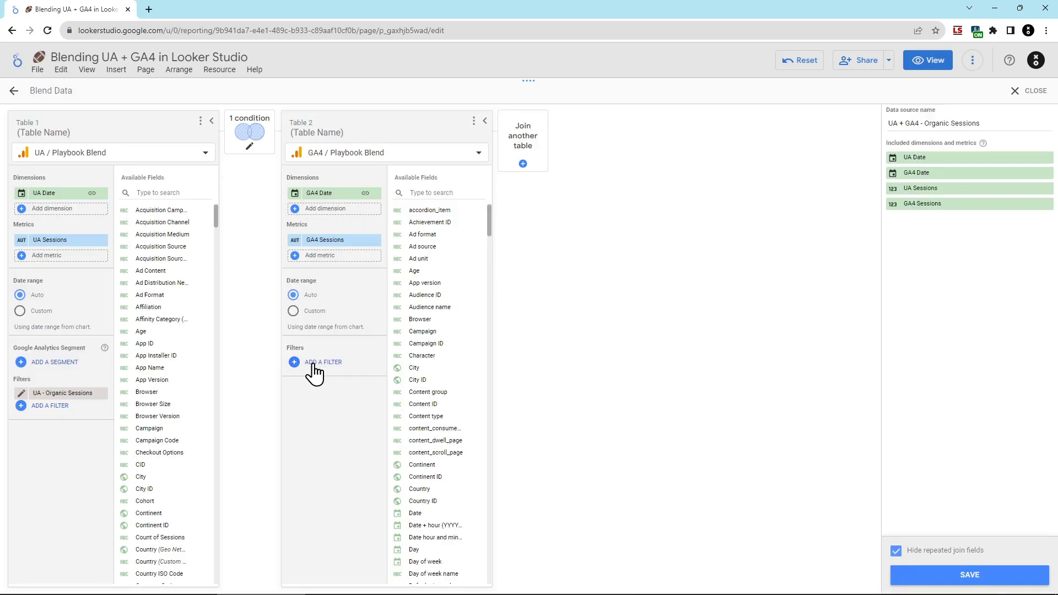
Step: Apply the GA4 - Organic Search filter to the GA4 table and save the blend
{"action": "left_click", "coordinate": [313, 362]}
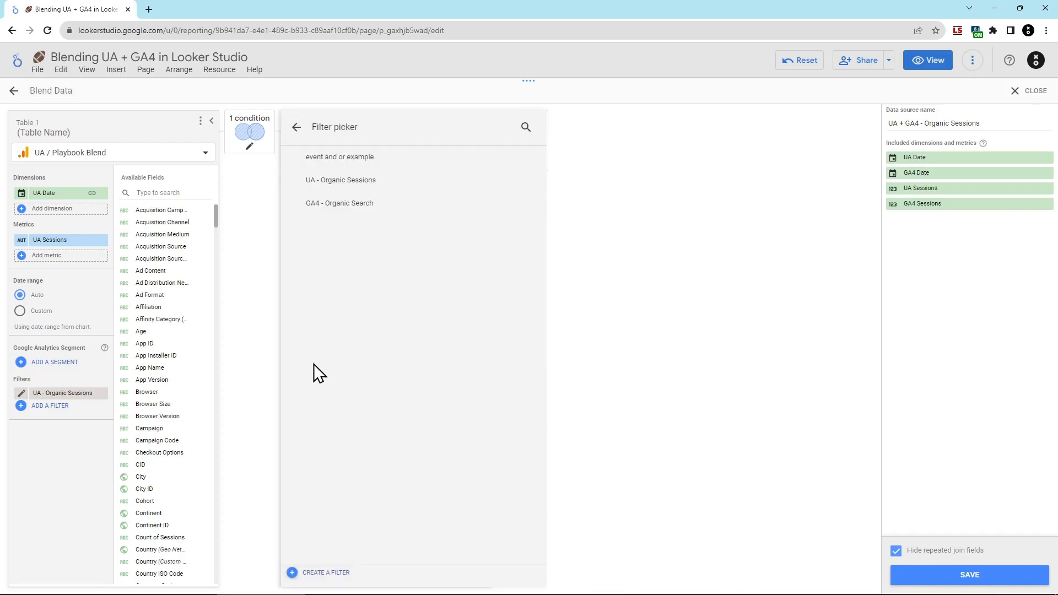
{"action": "left_click", "coordinate": [342, 203]}
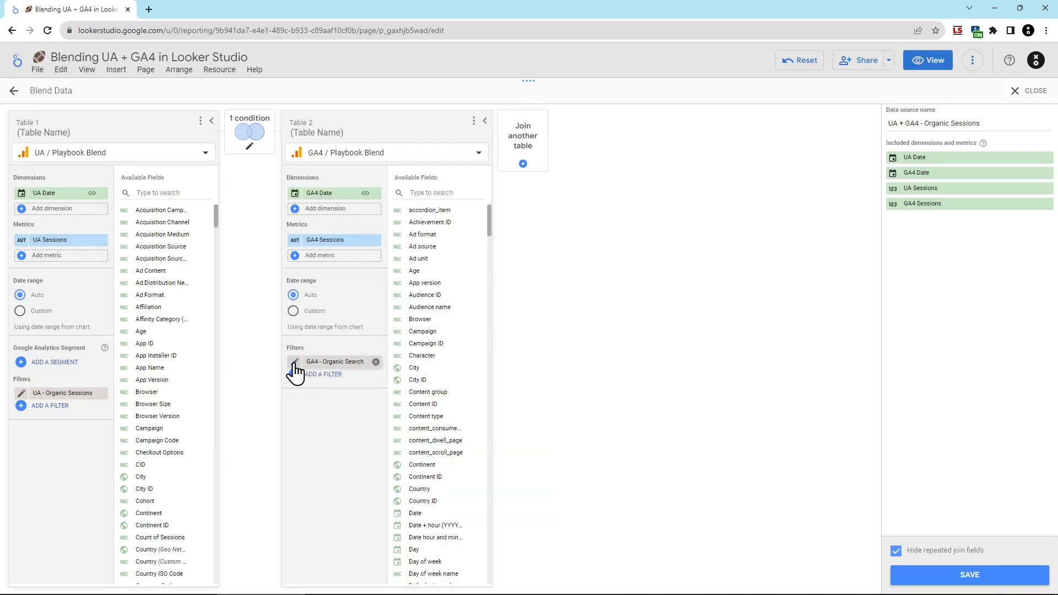
{"action": "left_click", "coordinate": [295, 362]}
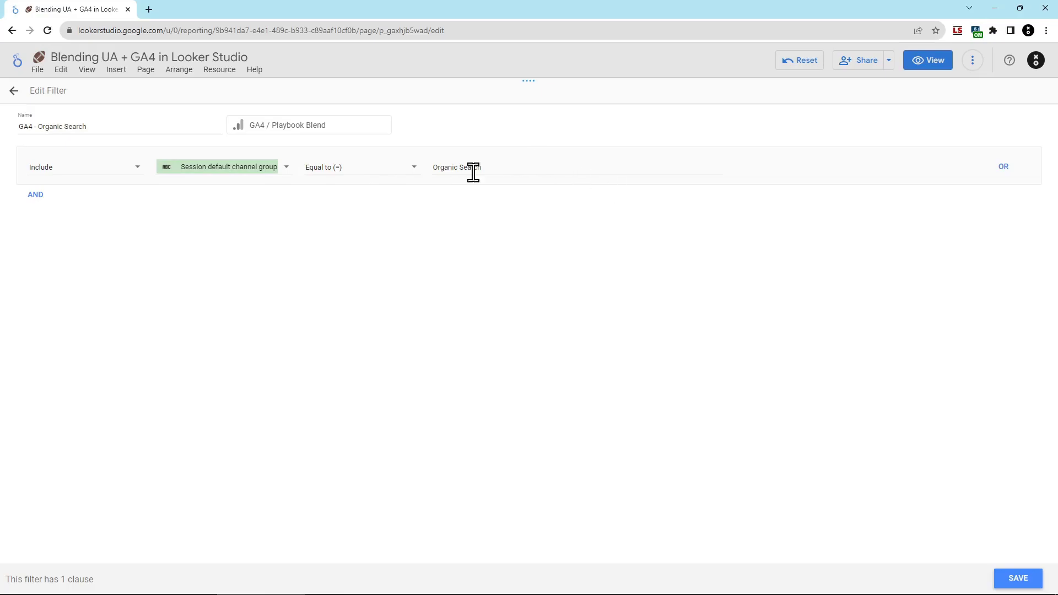
{"action": "left_click", "coordinate": [15, 91]}
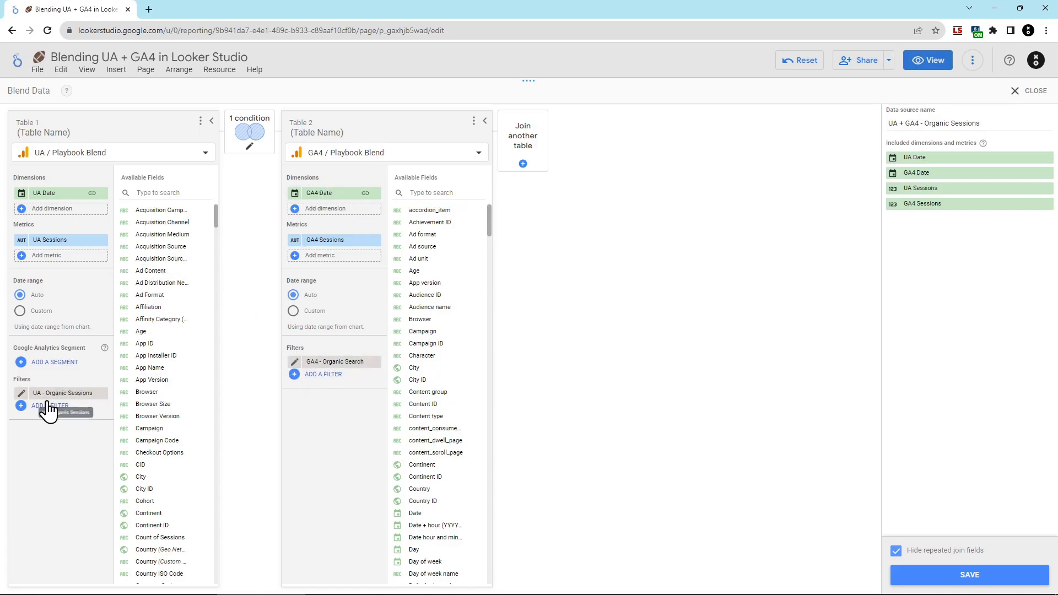
{"action": "left_click", "coordinate": [968, 576]}
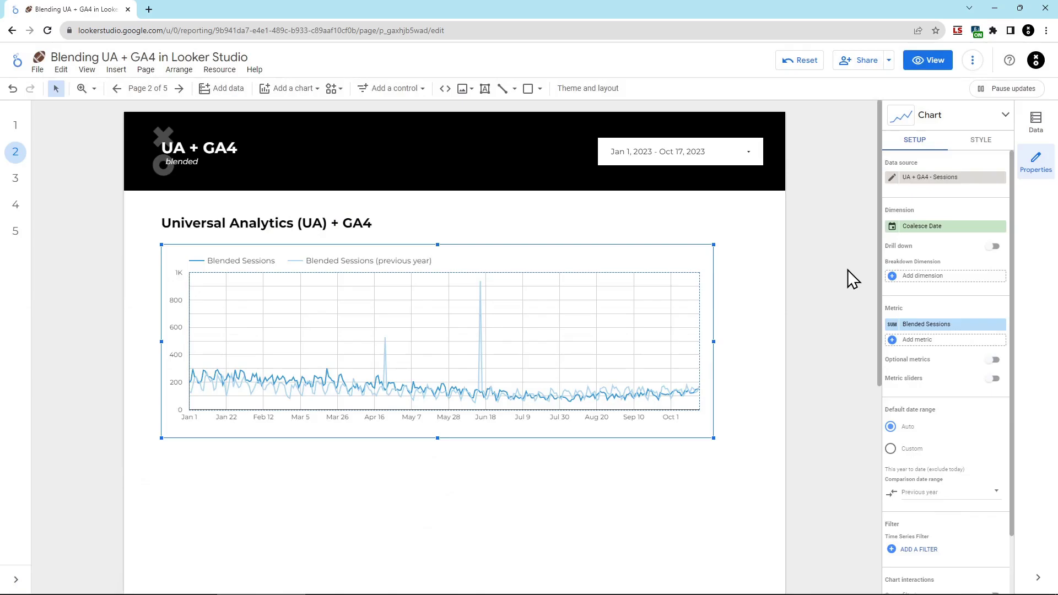
Step: Switch the chart's data source to the UA + GA4 - Organic Sessions blended data
{"action": "left_click", "coordinate": [945, 178]}
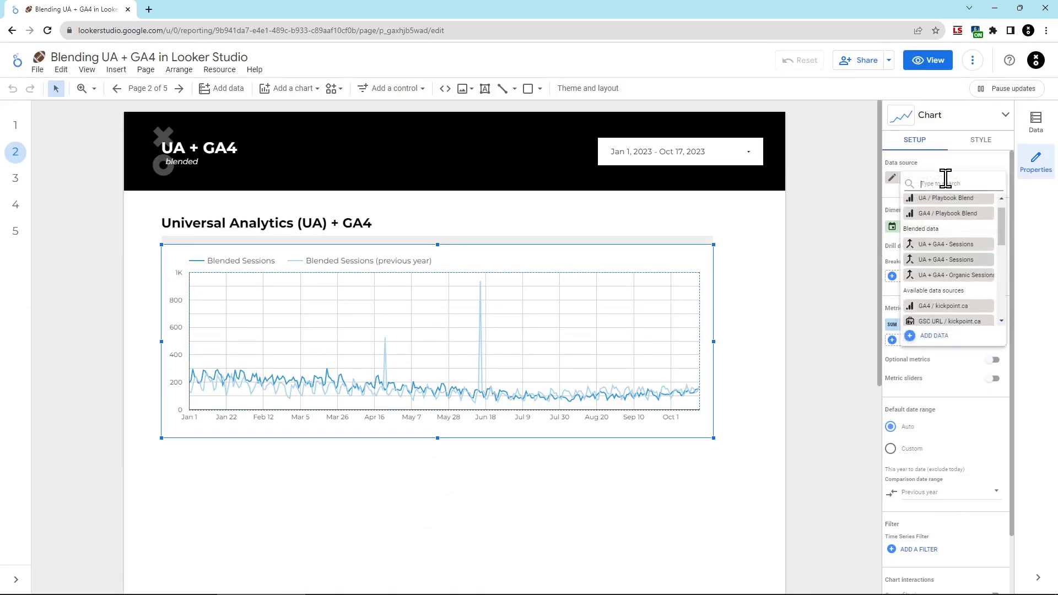
{"action": "left_click", "coordinate": [959, 276]}
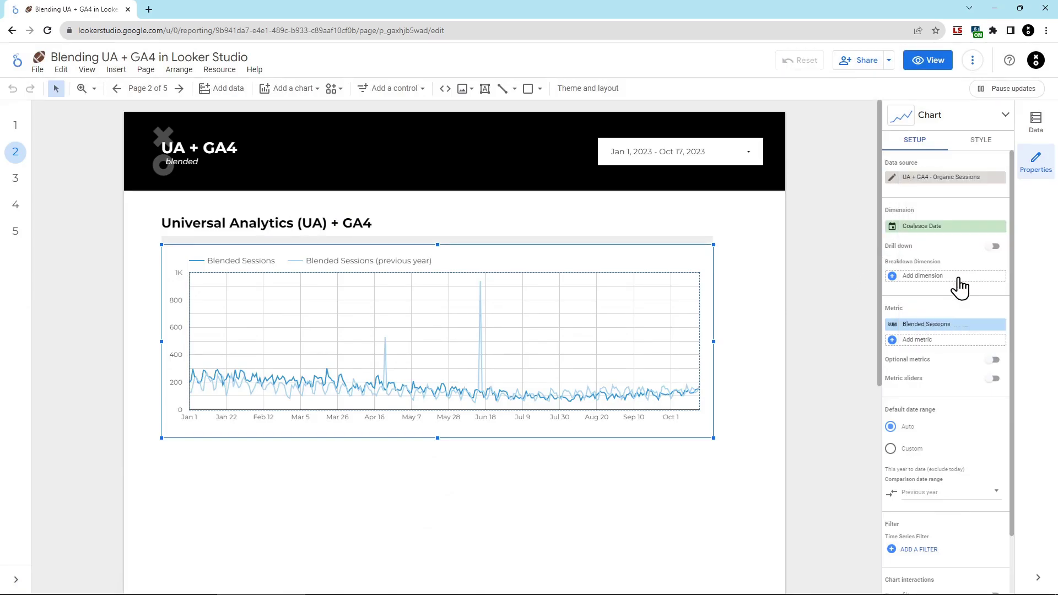